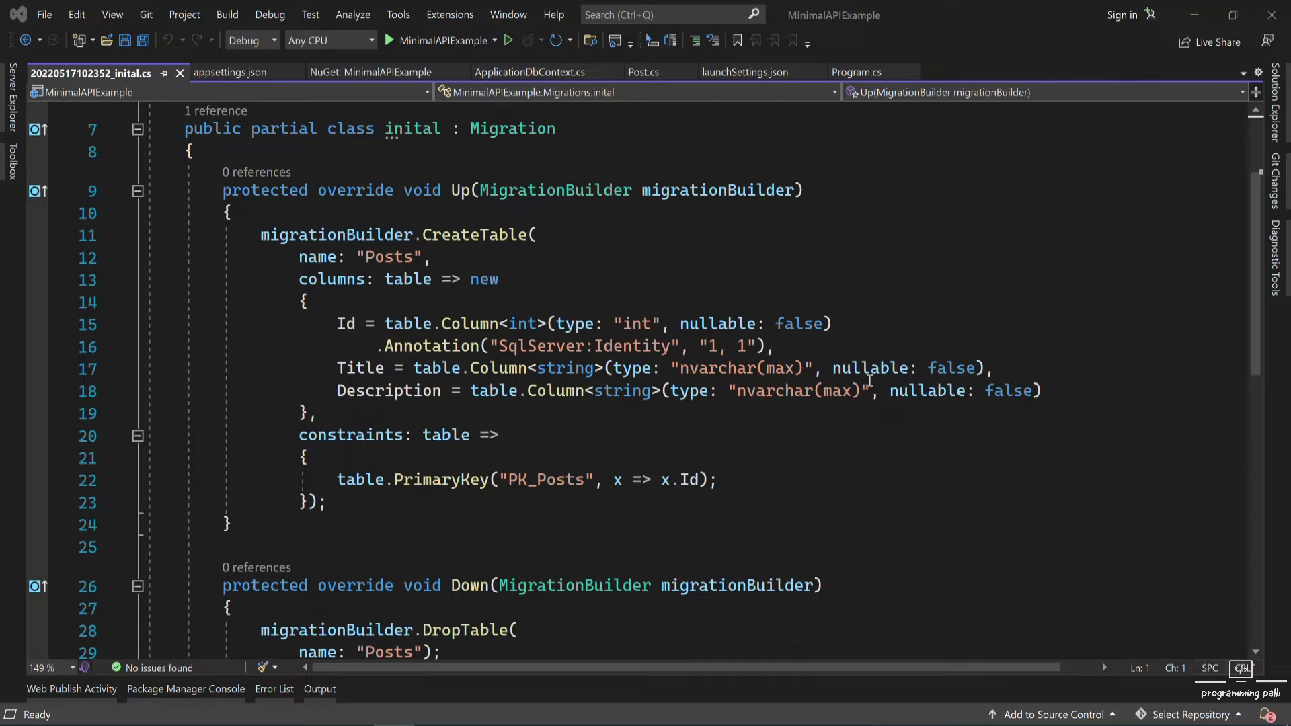
- Minimise the code editor, refresh the desktop and open the Control Panel through a Windows search for "con"
{"action": "left_click", "coordinate": [1187, 21]}
{"action": "right_click", "coordinate": [675, 205]}
{"action": "left_click", "coordinate": [703, 256]}
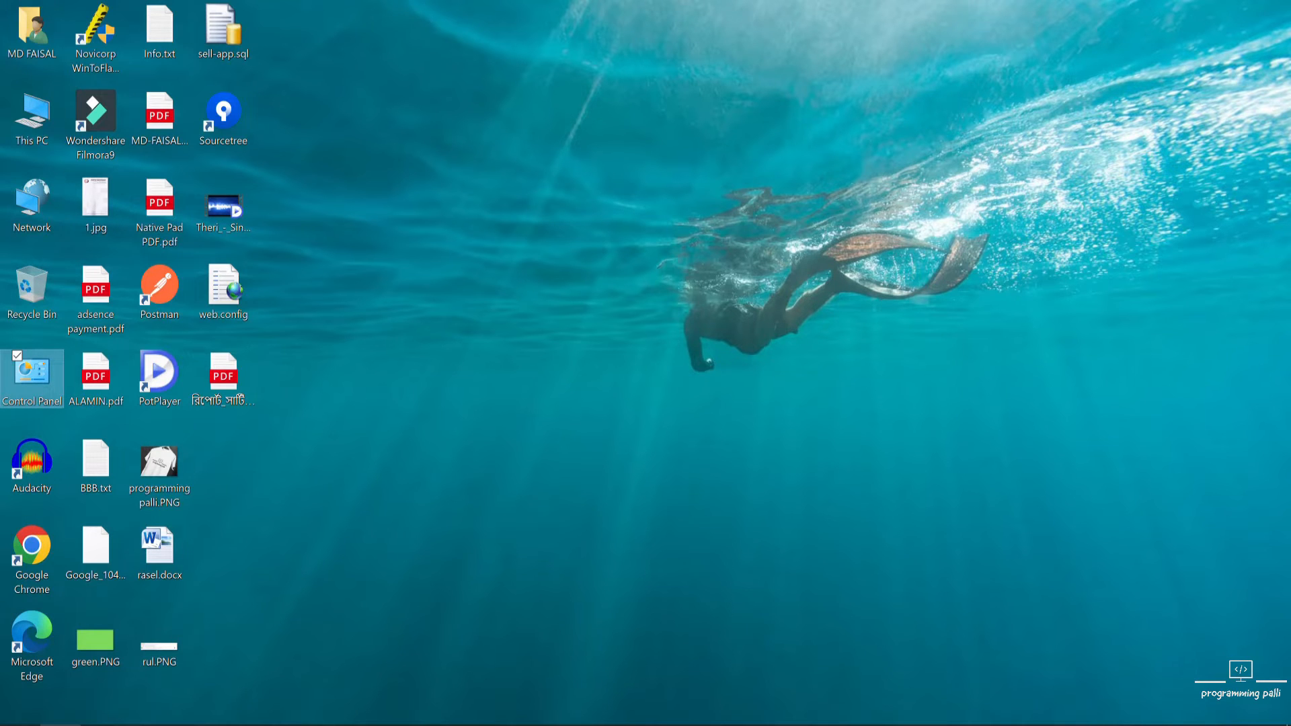
{"action": "key", "text": "super+s"}
{"action": "type", "text": "con"}
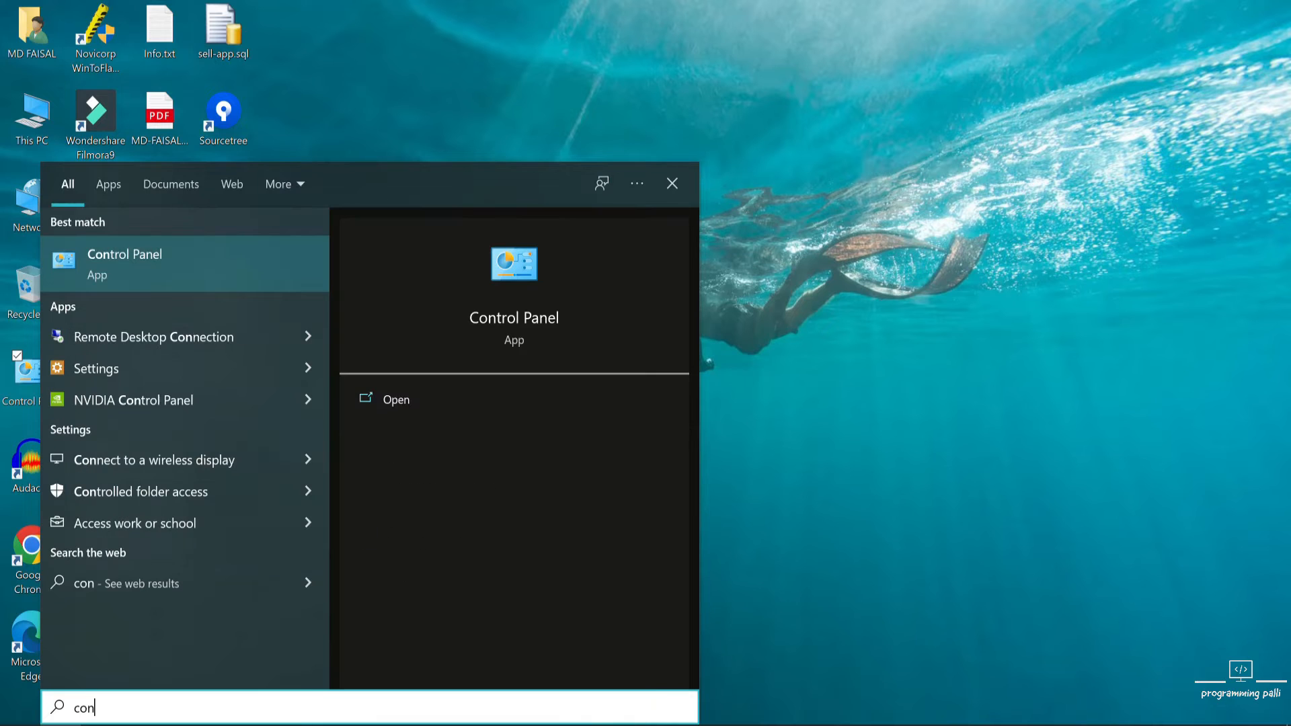
{"action": "left_click", "coordinate": [132, 262]}
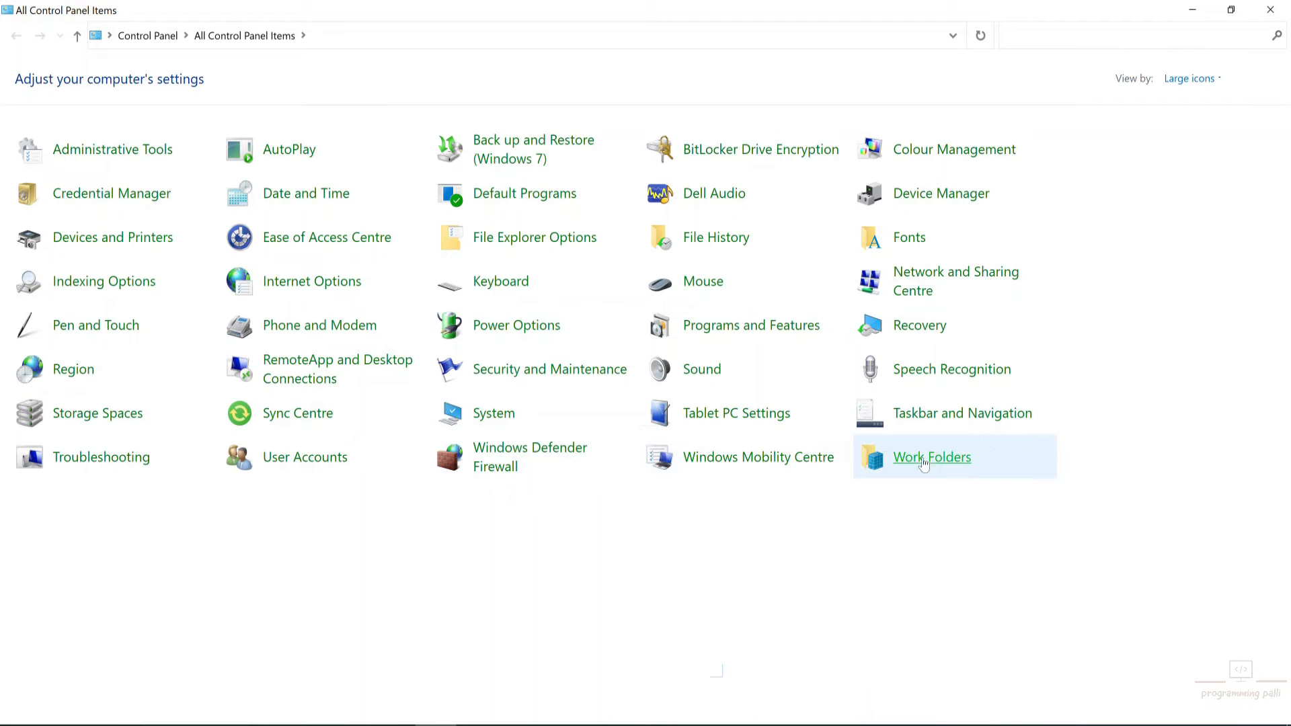
- Open the Windows Features dialog from Programs and Features and maximise it
{"action": "left_click", "coordinate": [761, 327]}
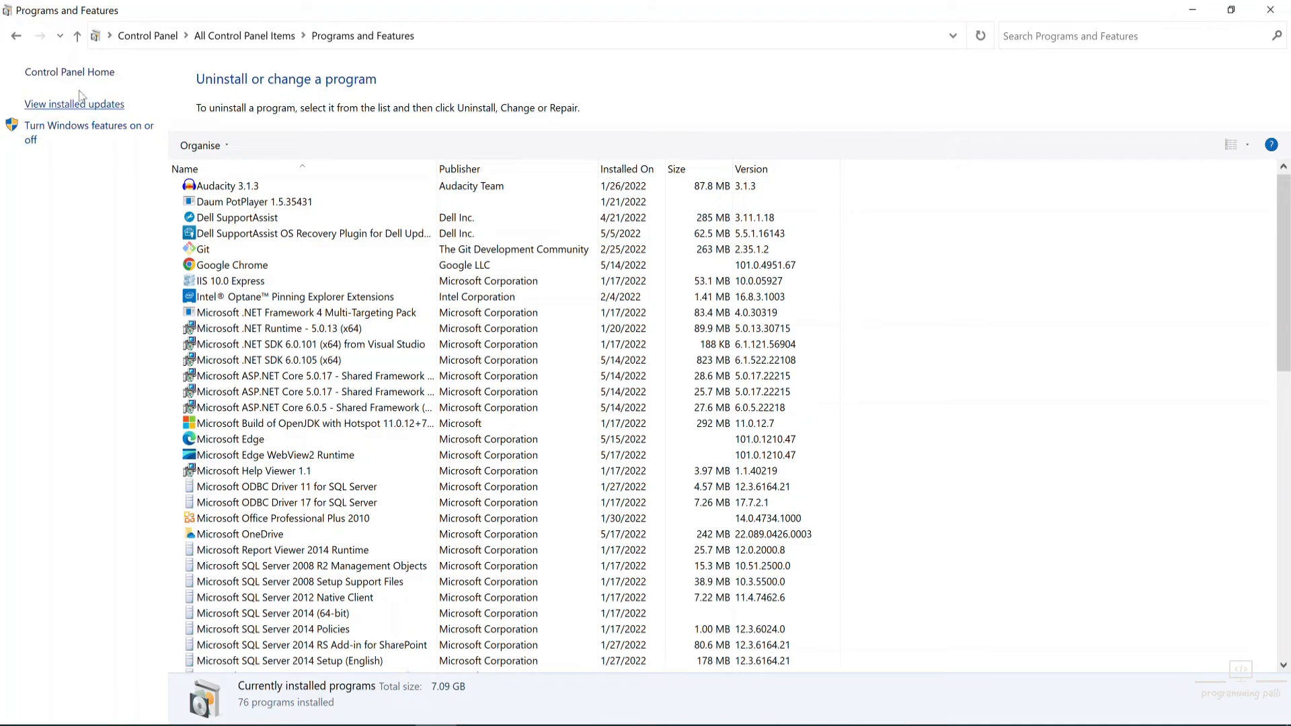
{"action": "left_click", "coordinate": [74, 128]}
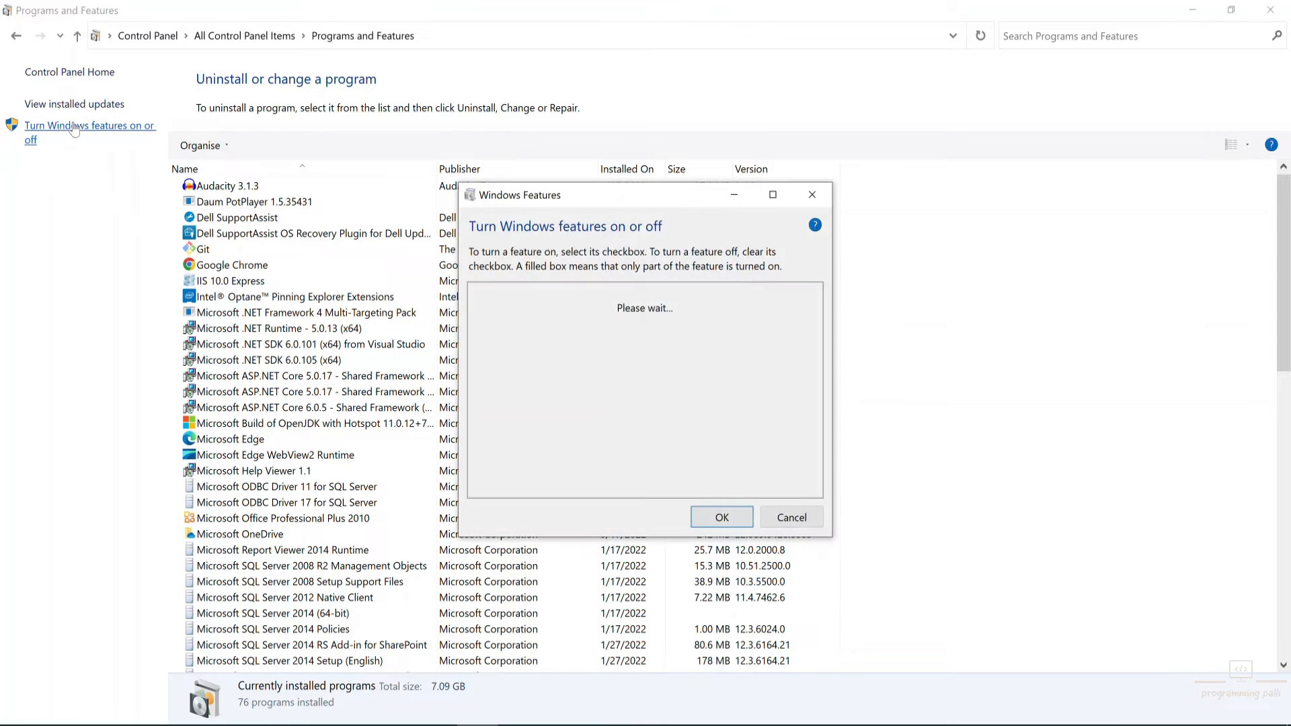
{"action": "left_click", "coordinate": [773, 195]}
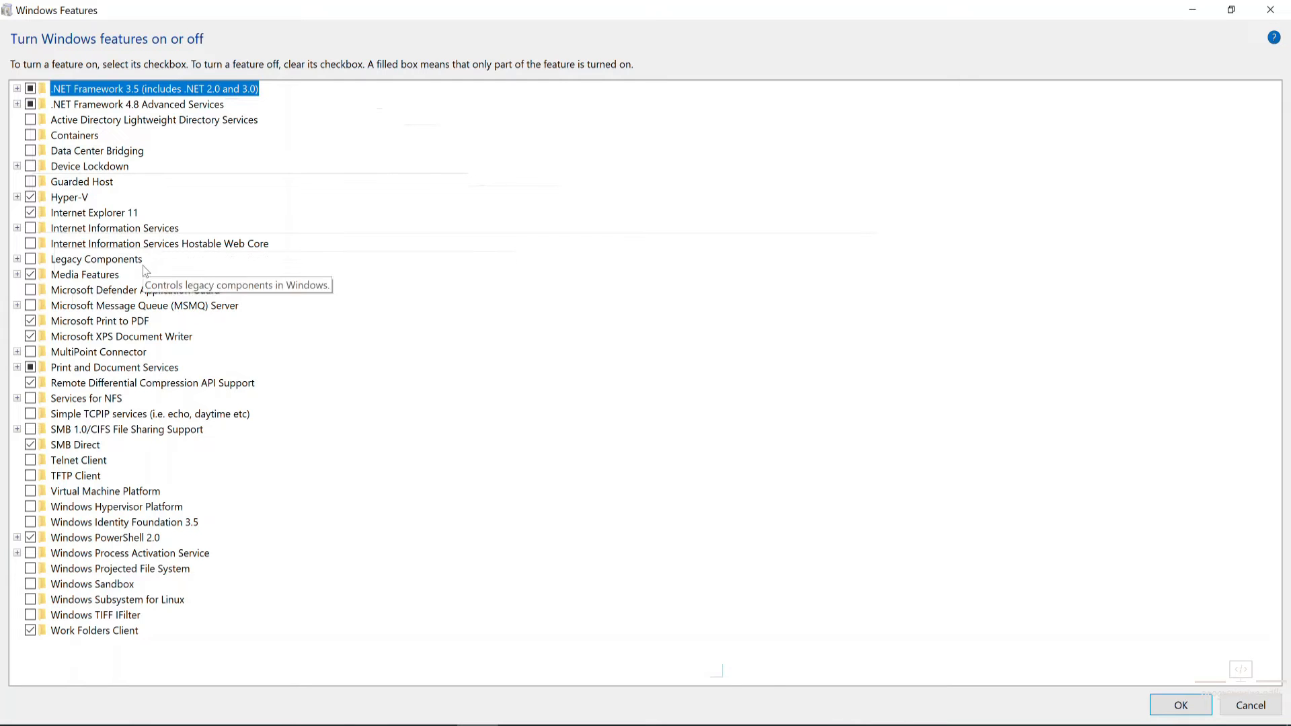
- Turn on Internet Information Services and review the components under its Web Management Tools
{"action": "mouse_move", "coordinate": [65, 233]}
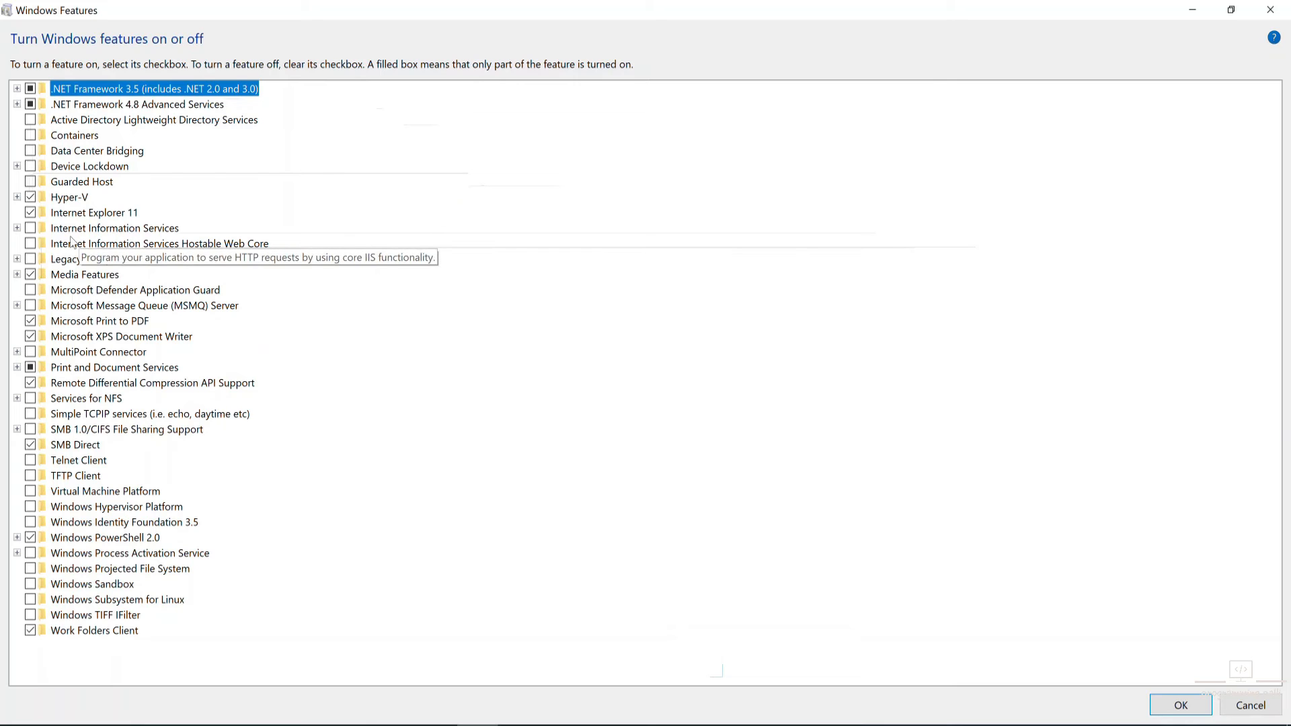
{"action": "left_click", "coordinate": [30, 228]}
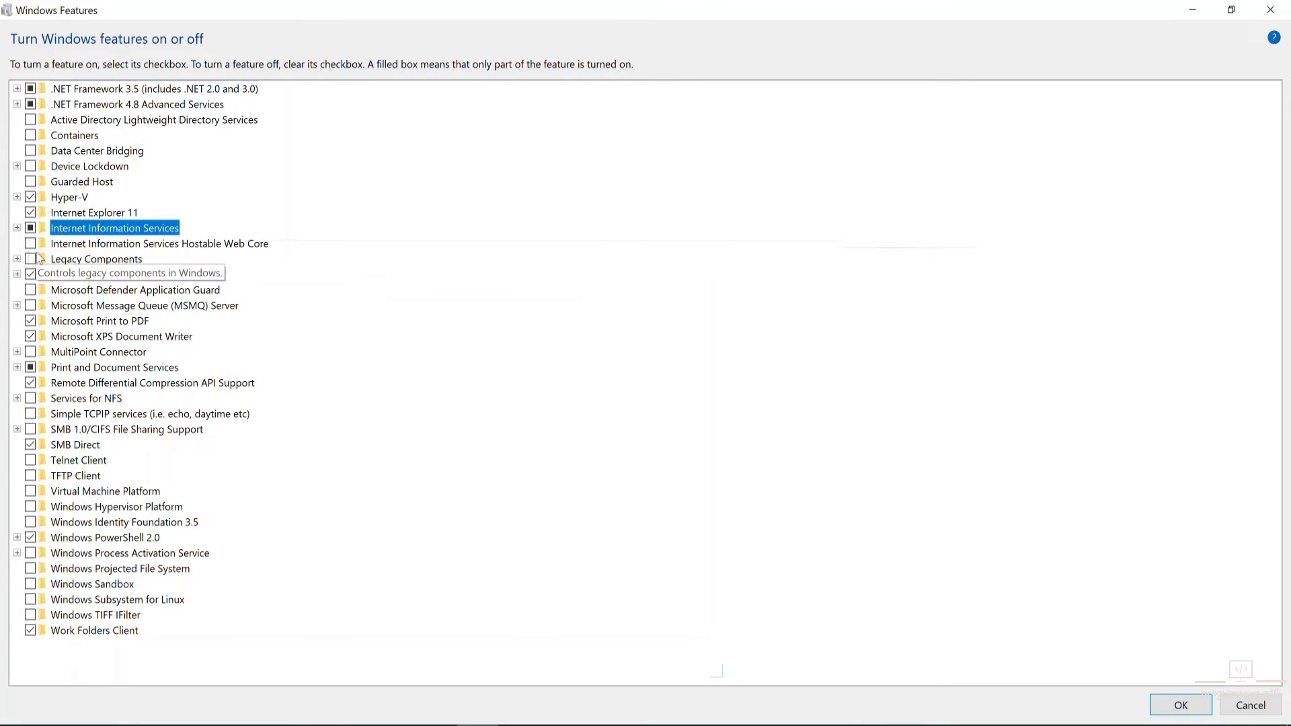
{"action": "mouse_move", "coordinate": [59, 229]}
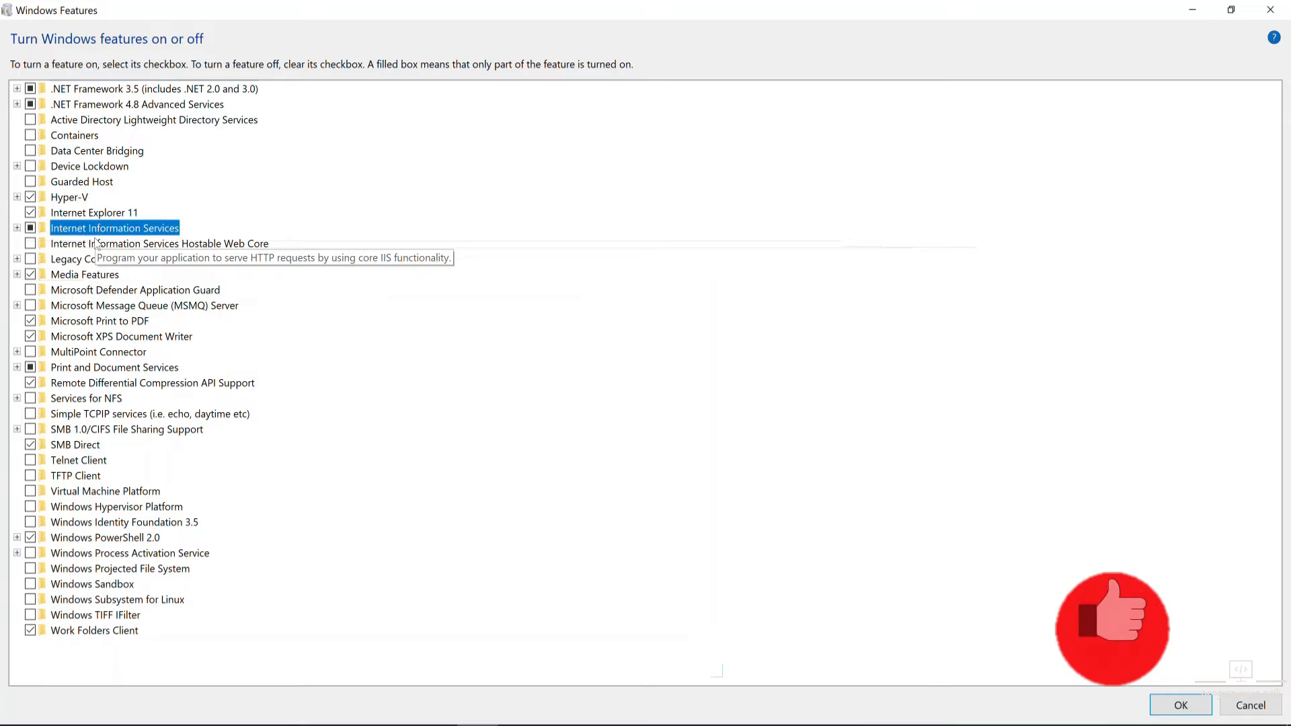
{"action": "left_click", "coordinate": [18, 228]}
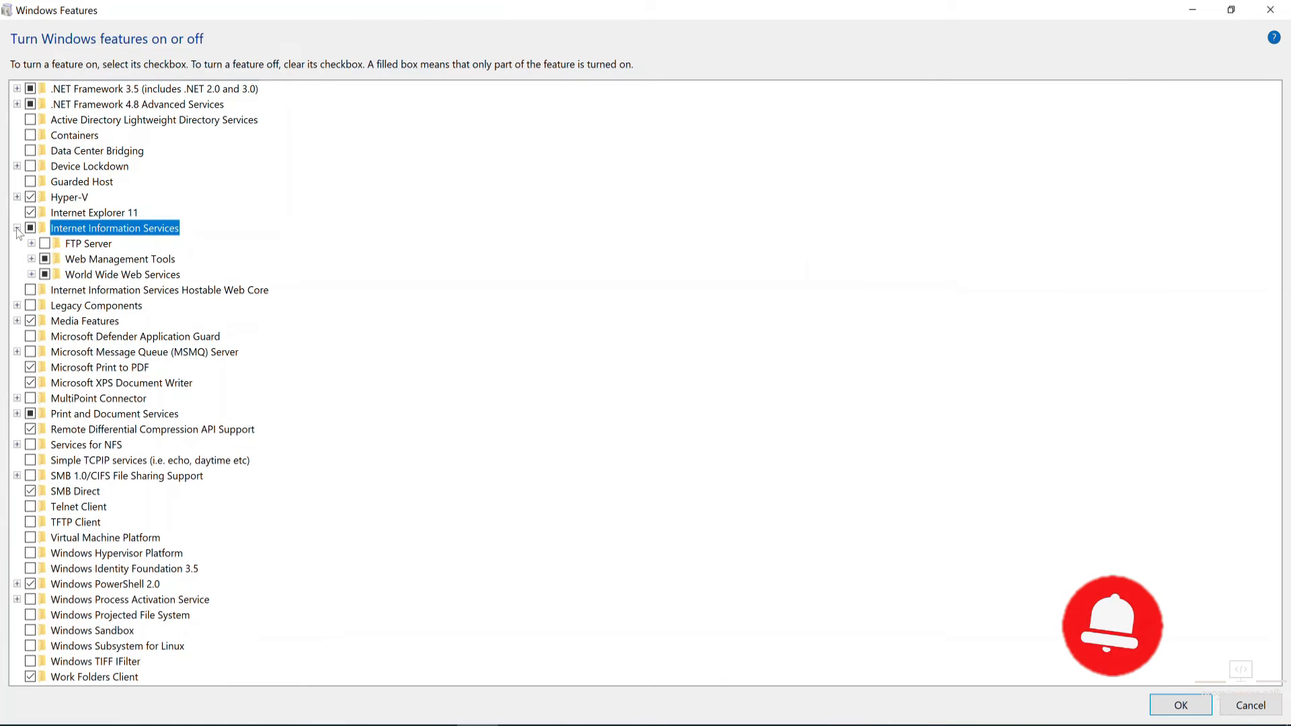
{"action": "left_click", "coordinate": [31, 259]}
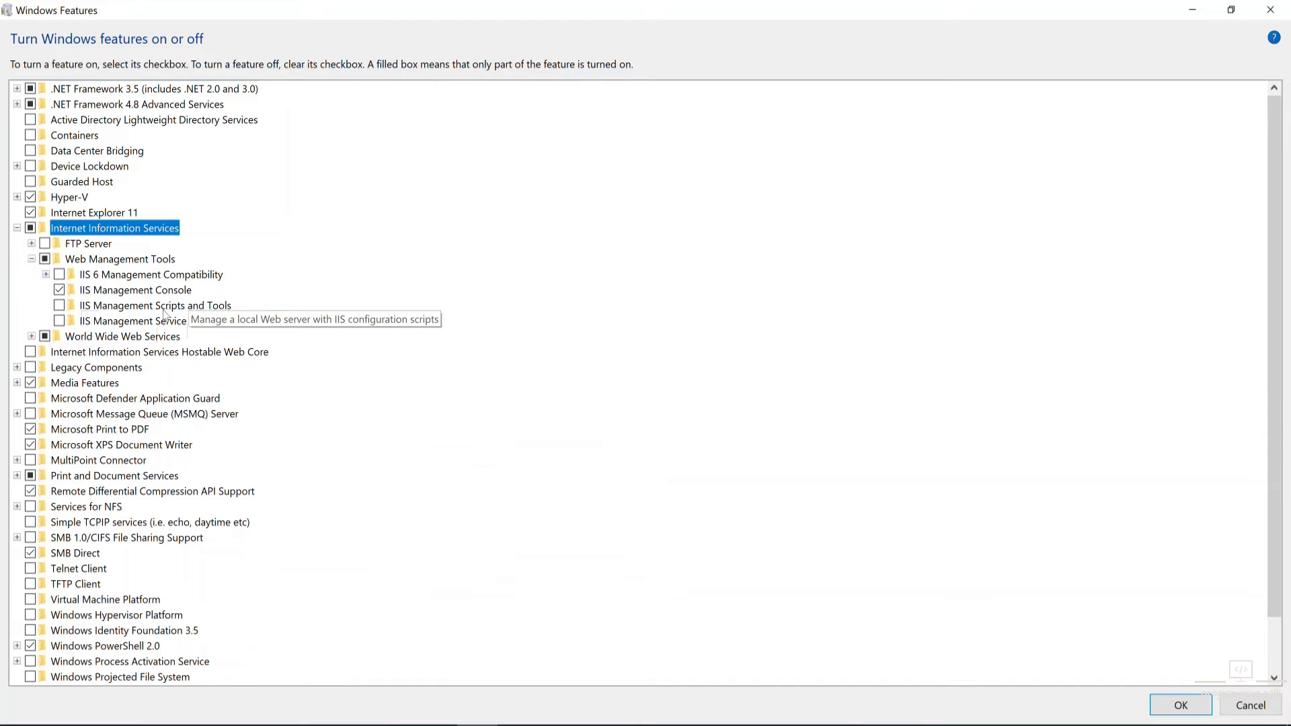
{"action": "scroll", "coordinate": [97, 281], "scroll_direction": "down", "scroll_amount": 1}
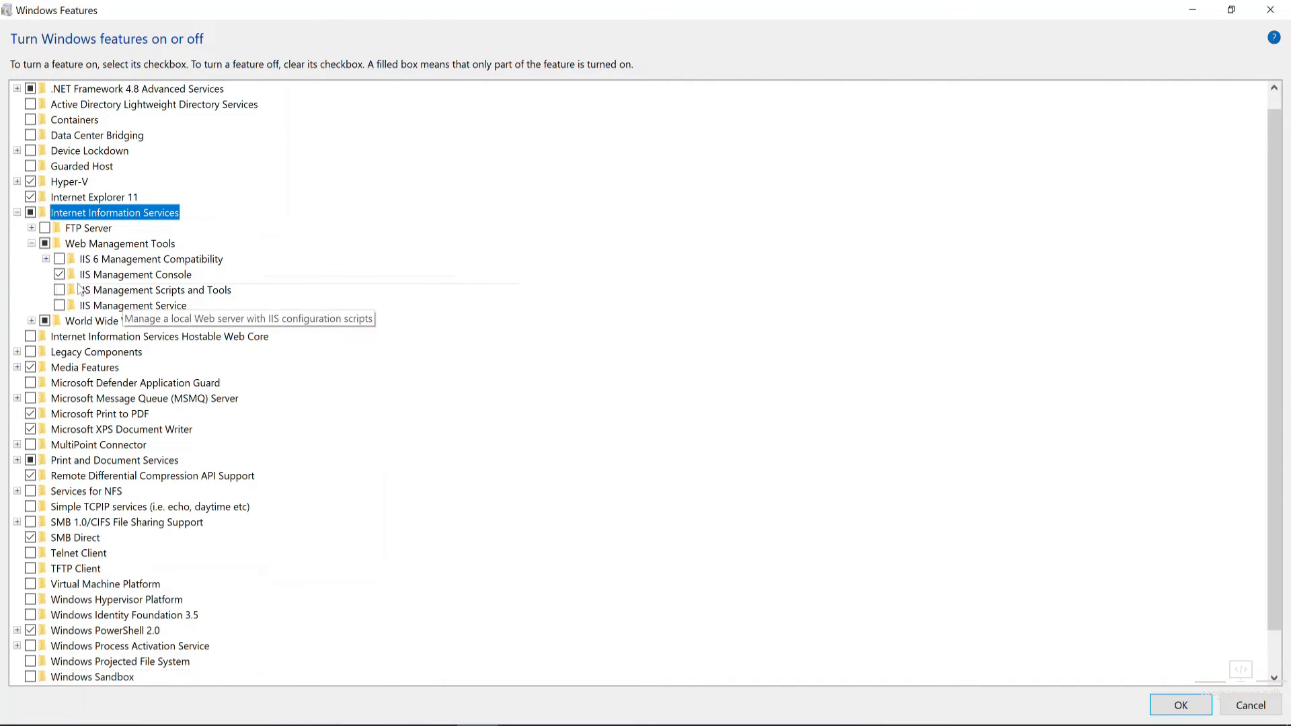
{"action": "left_click", "coordinate": [31, 243]}
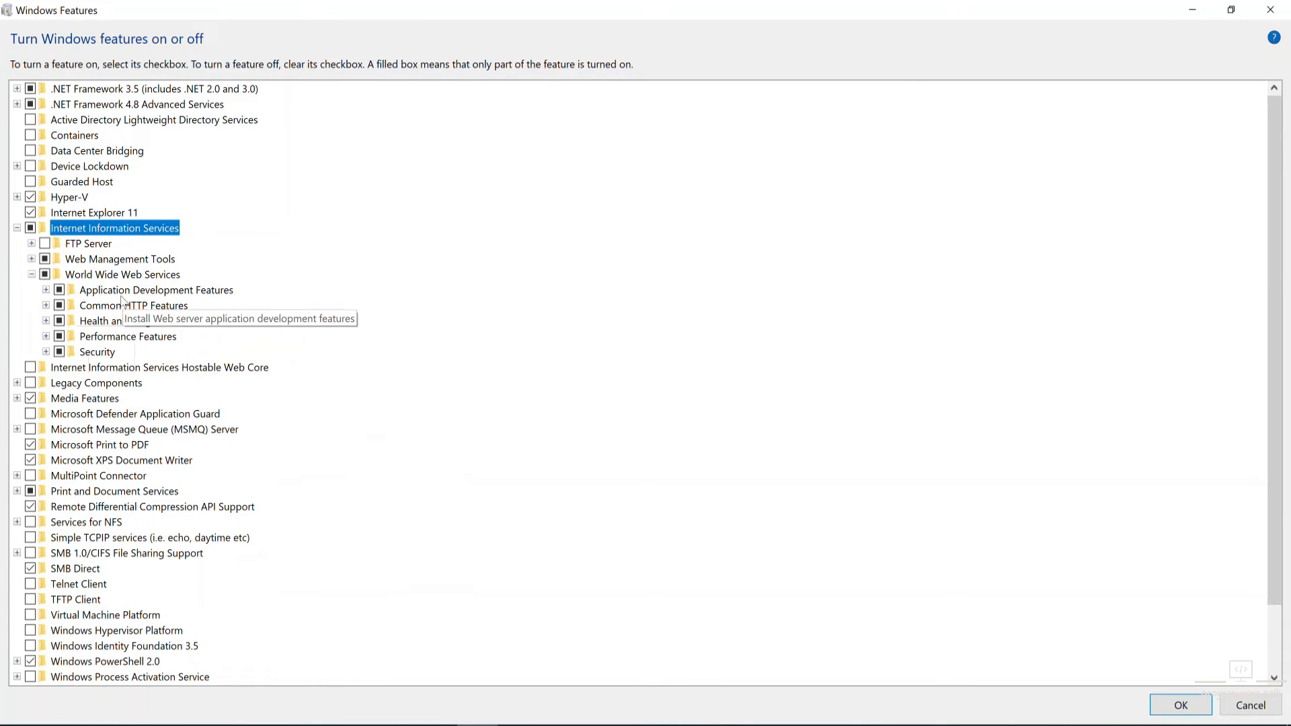
- Turn on every Application Development Features component under World Wide Web Services, from .NET Extensibility 3.5 to WebSocket Protocol
{"action": "left_click", "coordinate": [46, 289]}
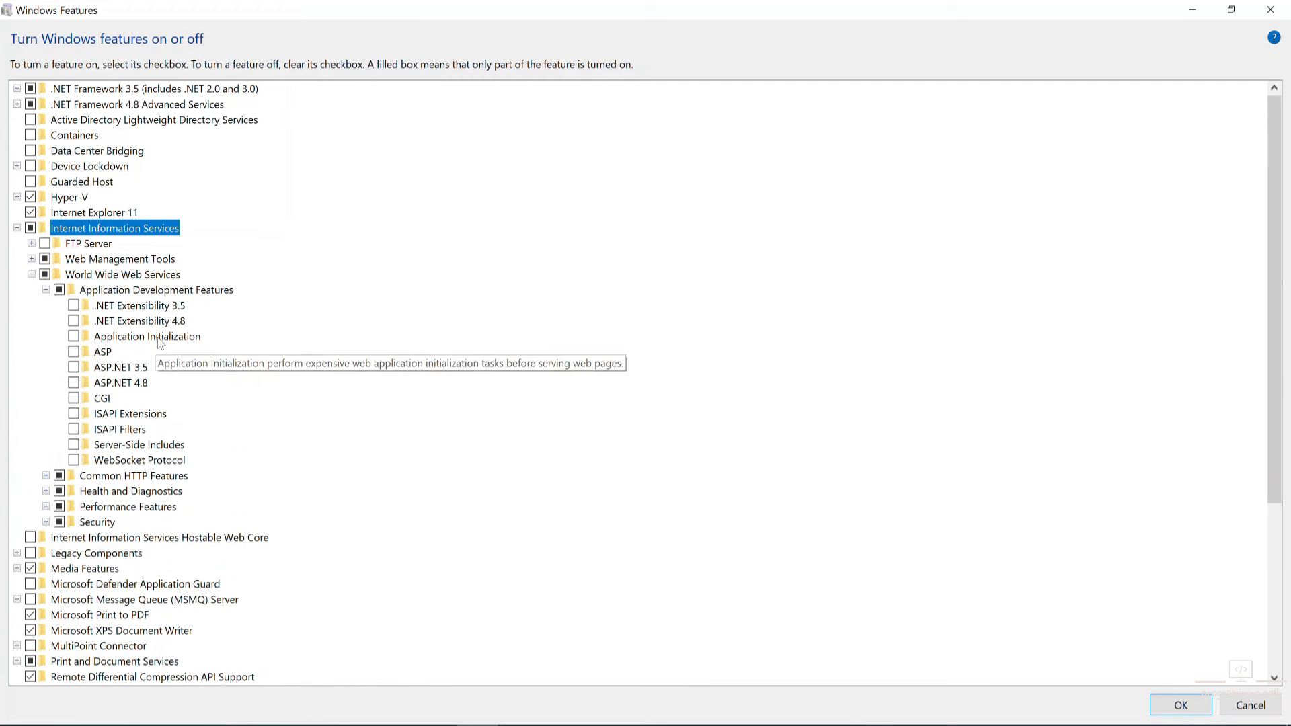
{"action": "left_click", "coordinate": [74, 306]}
{"action": "left_click", "coordinate": [74, 322]}
{"action": "left_click", "coordinate": [74, 336]}
{"action": "left_click", "coordinate": [74, 352]}
{"action": "left_click", "coordinate": [74, 367]}
{"action": "left_click", "coordinate": [74, 383]}
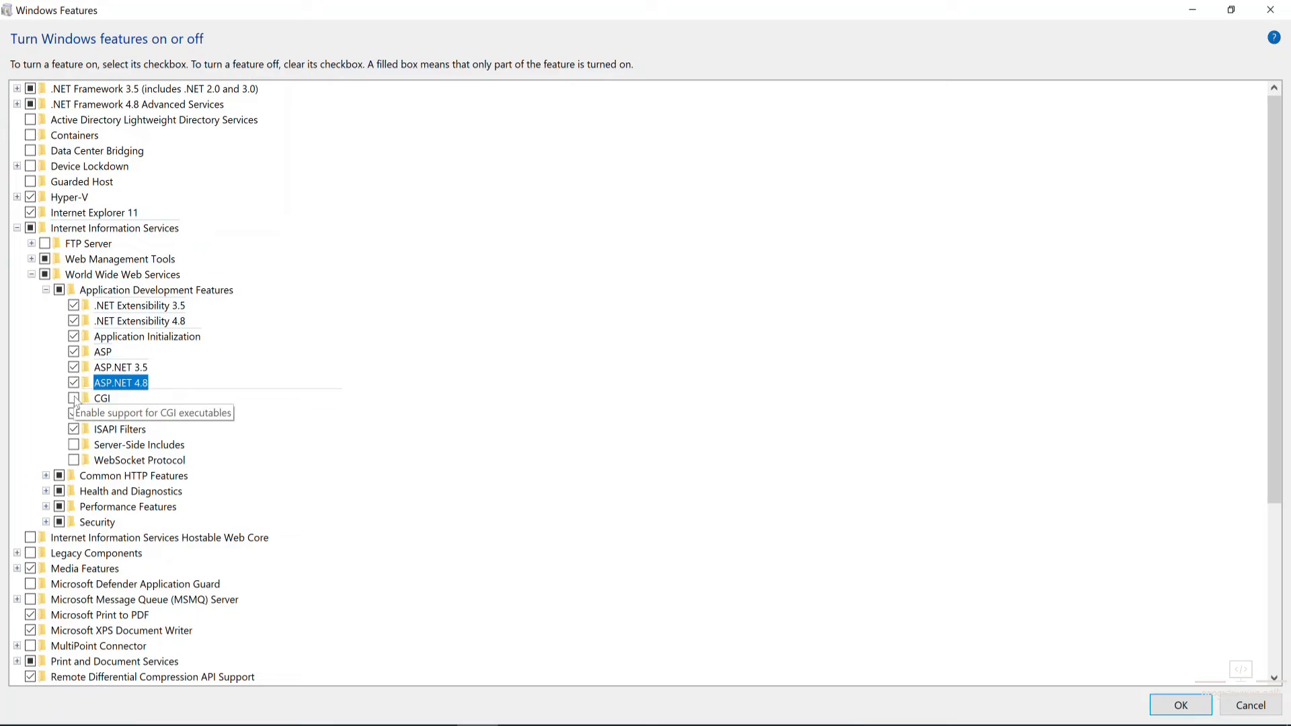
{"action": "left_click", "coordinate": [74, 398]}
{"action": "left_click", "coordinate": [74, 444]}
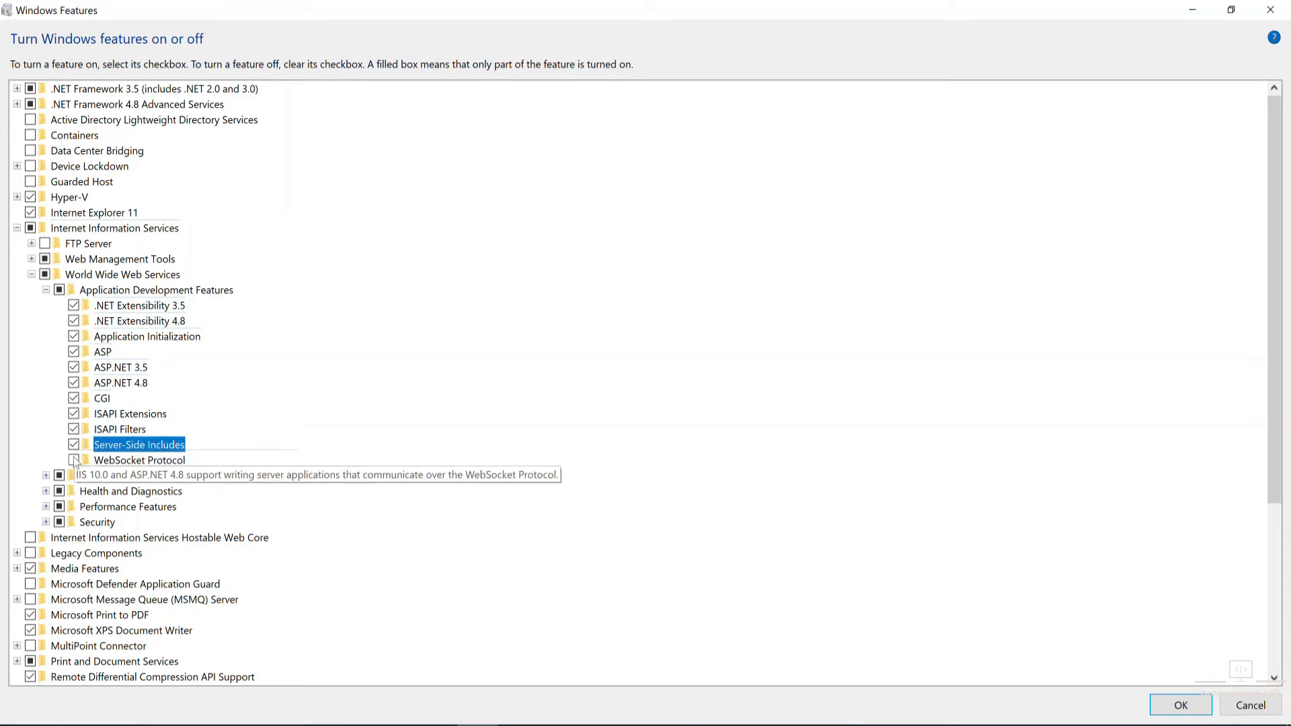
{"action": "left_click", "coordinate": [74, 460]}
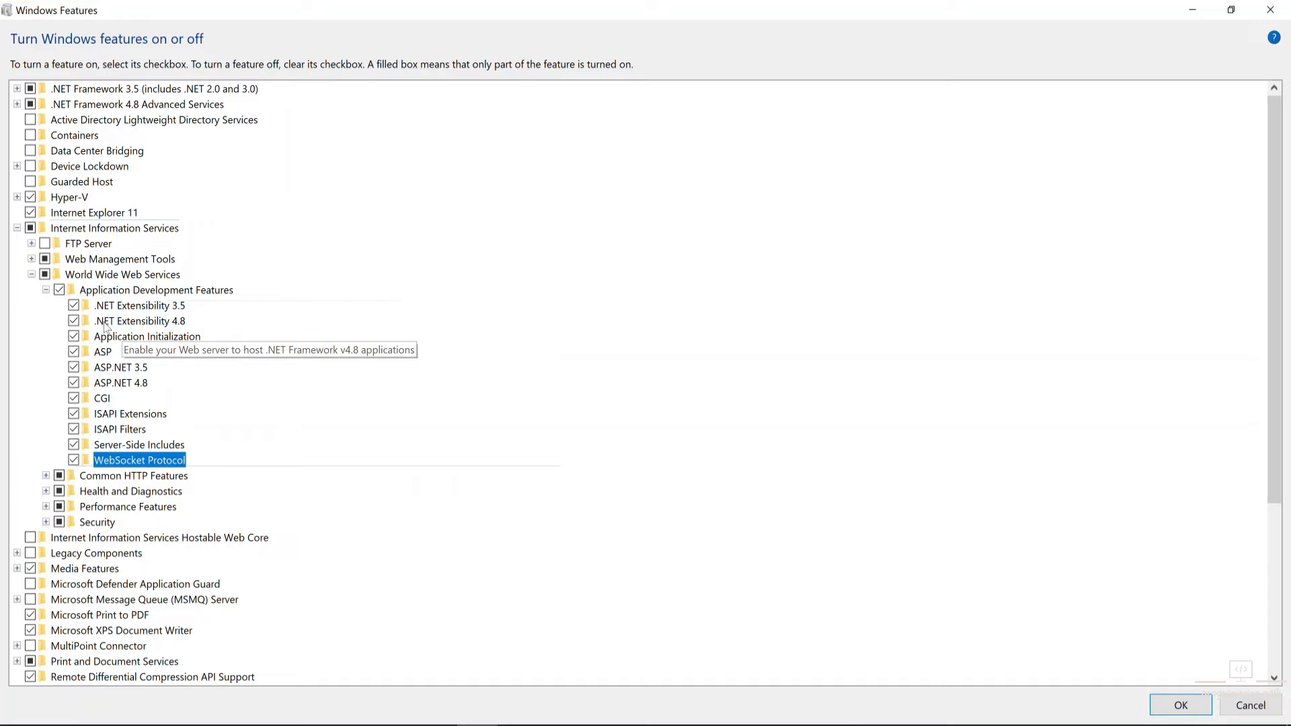
- Review the Security components under World Wide Web Services, and apply the Windows feature changes, closing the finished dialog and Programs and Features
{"action": "left_click", "coordinate": [45, 522]}
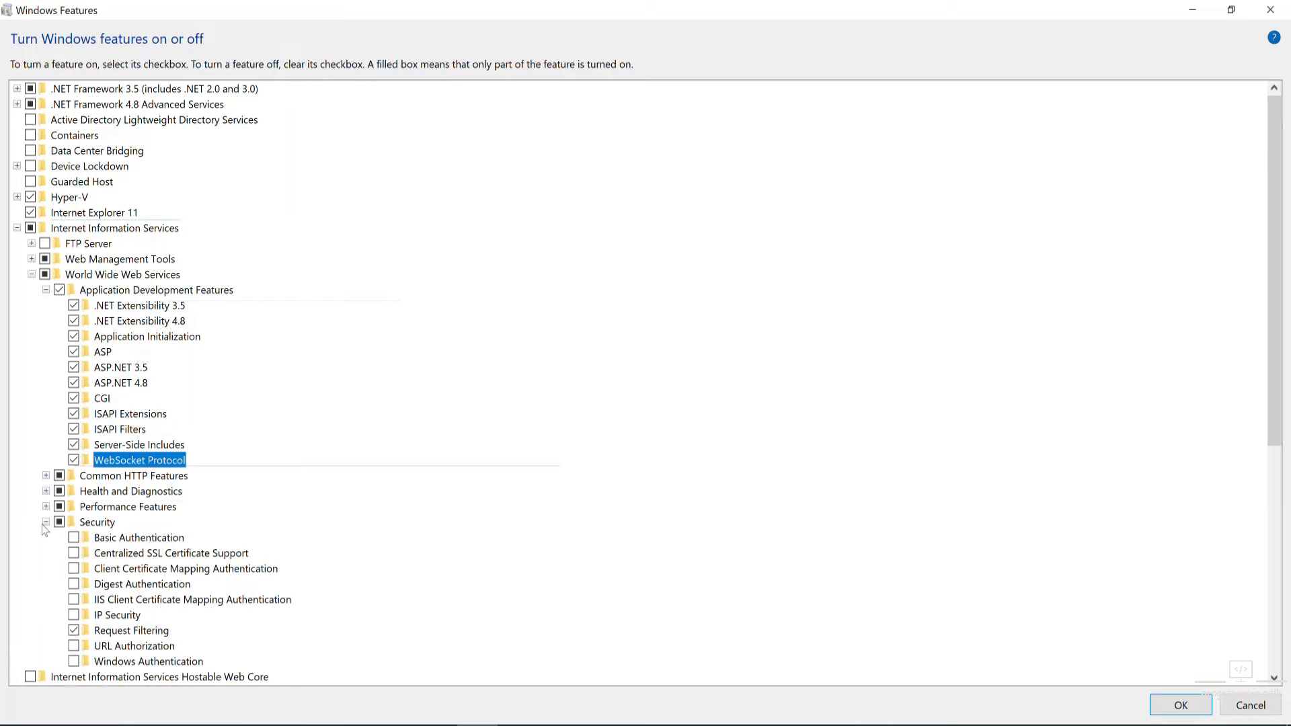
{"action": "scroll", "coordinate": [114, 571], "scroll_direction": "down", "scroll_amount": 1}
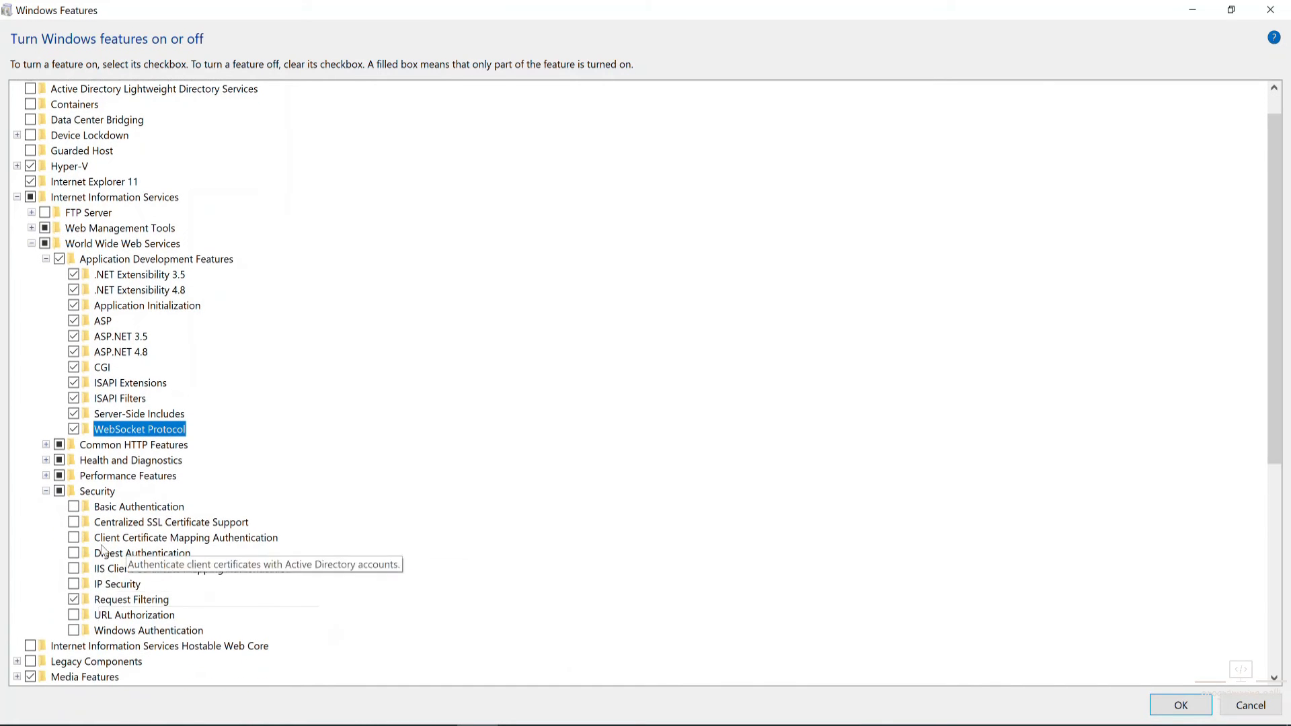
{"action": "left_click", "coordinate": [46, 492]}
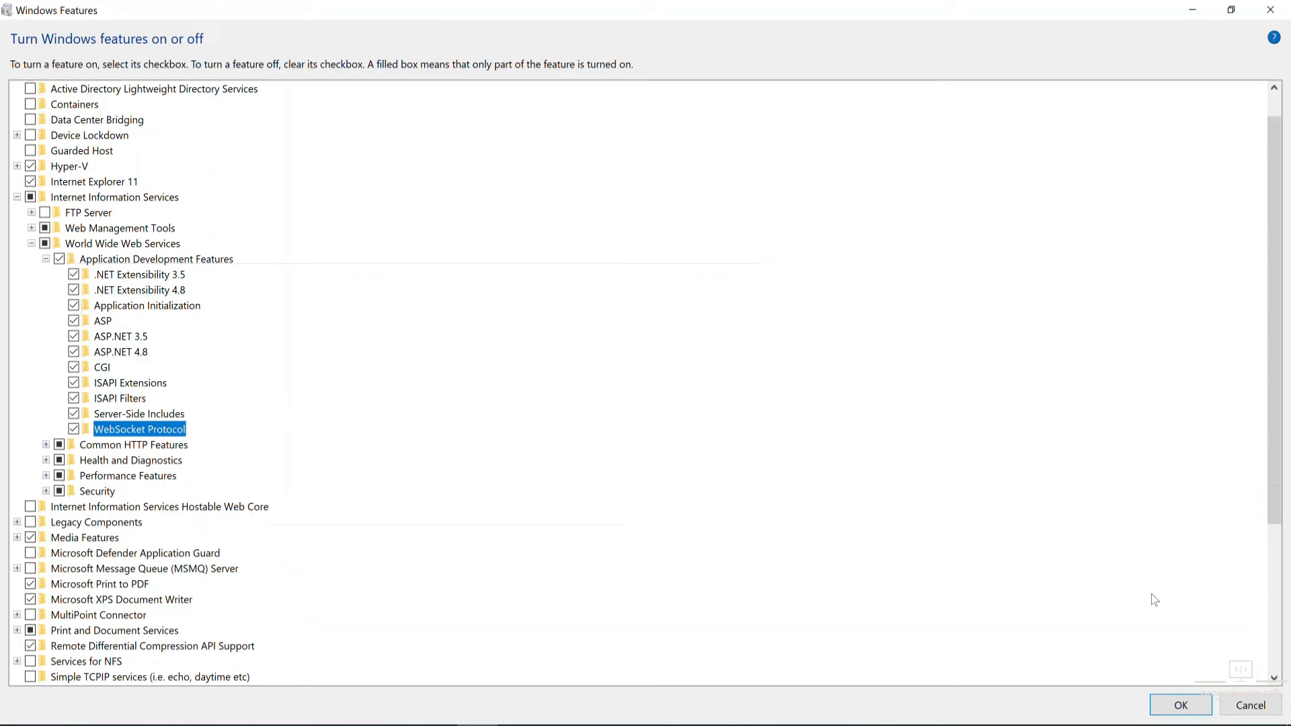
{"action": "left_click", "coordinate": [1181, 713]}
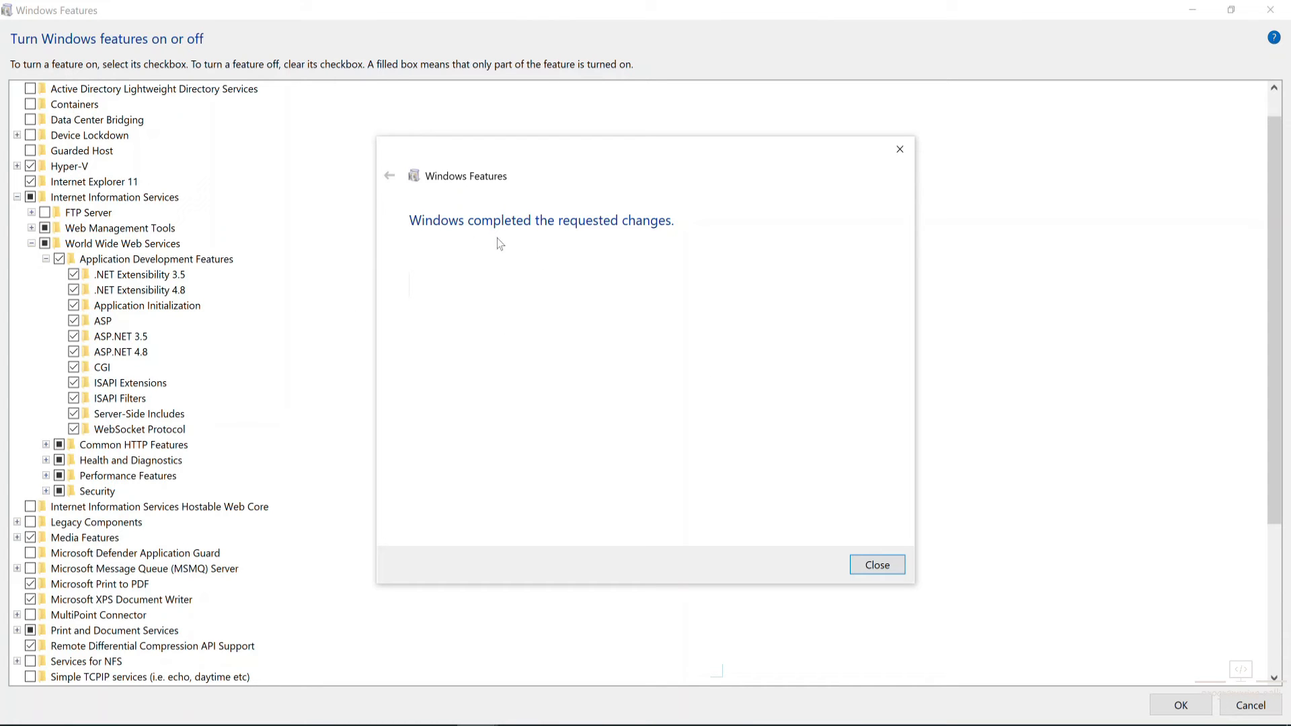
{"action": "left_click", "coordinate": [866, 570]}
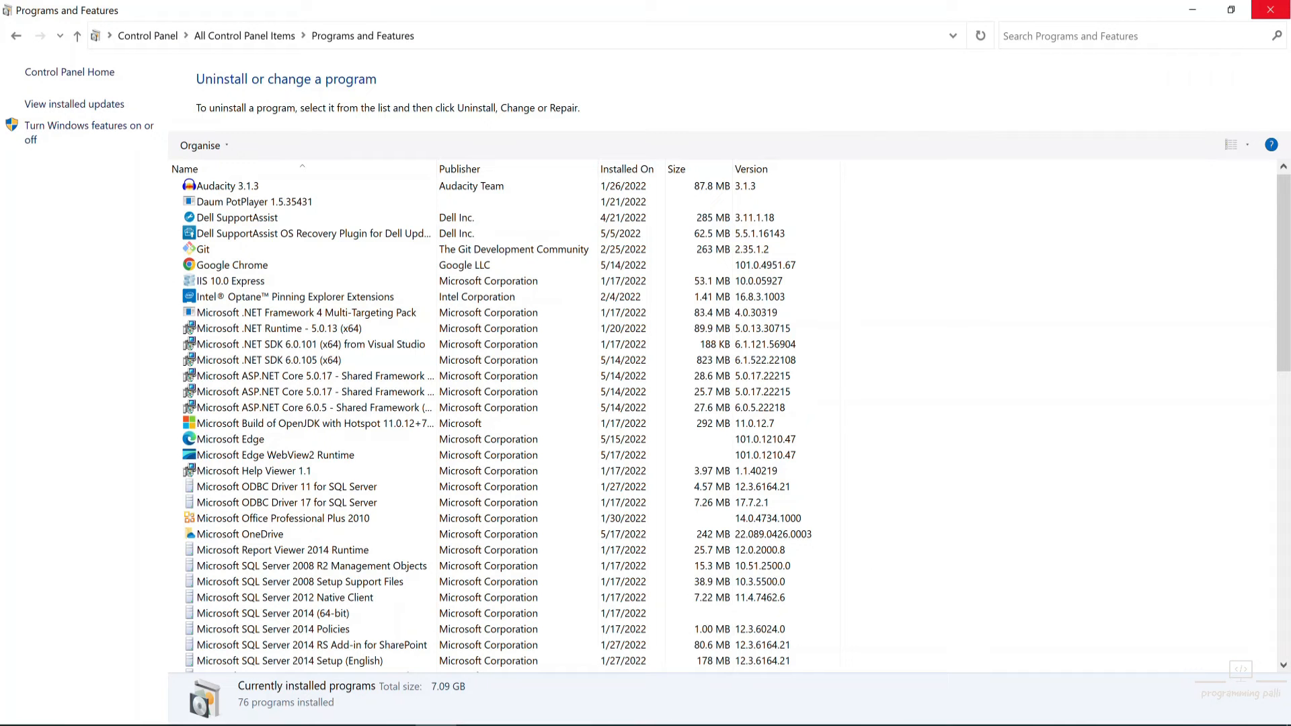
{"action": "left_click", "coordinate": [1280, 14]}
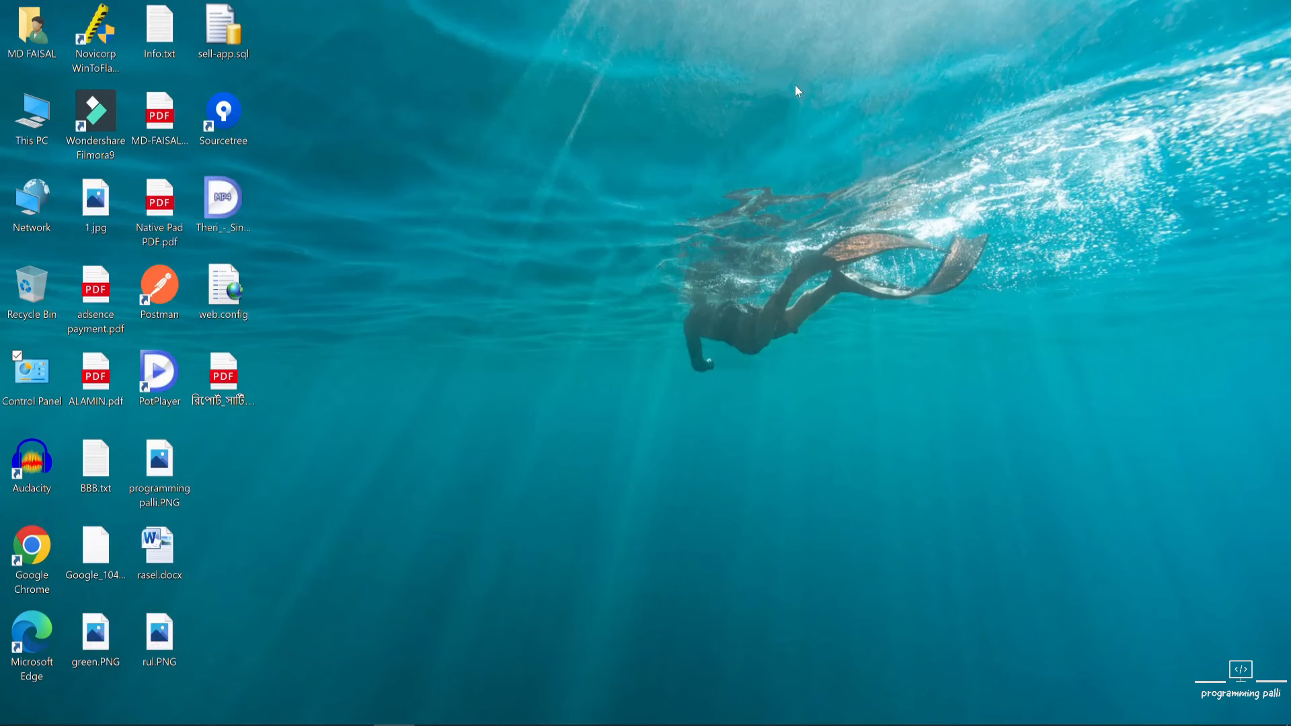
- Refresh the desktop and load localhost in Google Chrome to check the IIS default page
{"action": "right_click", "coordinate": [796, 89]}
{"action": "left_click", "coordinate": [824, 137]}
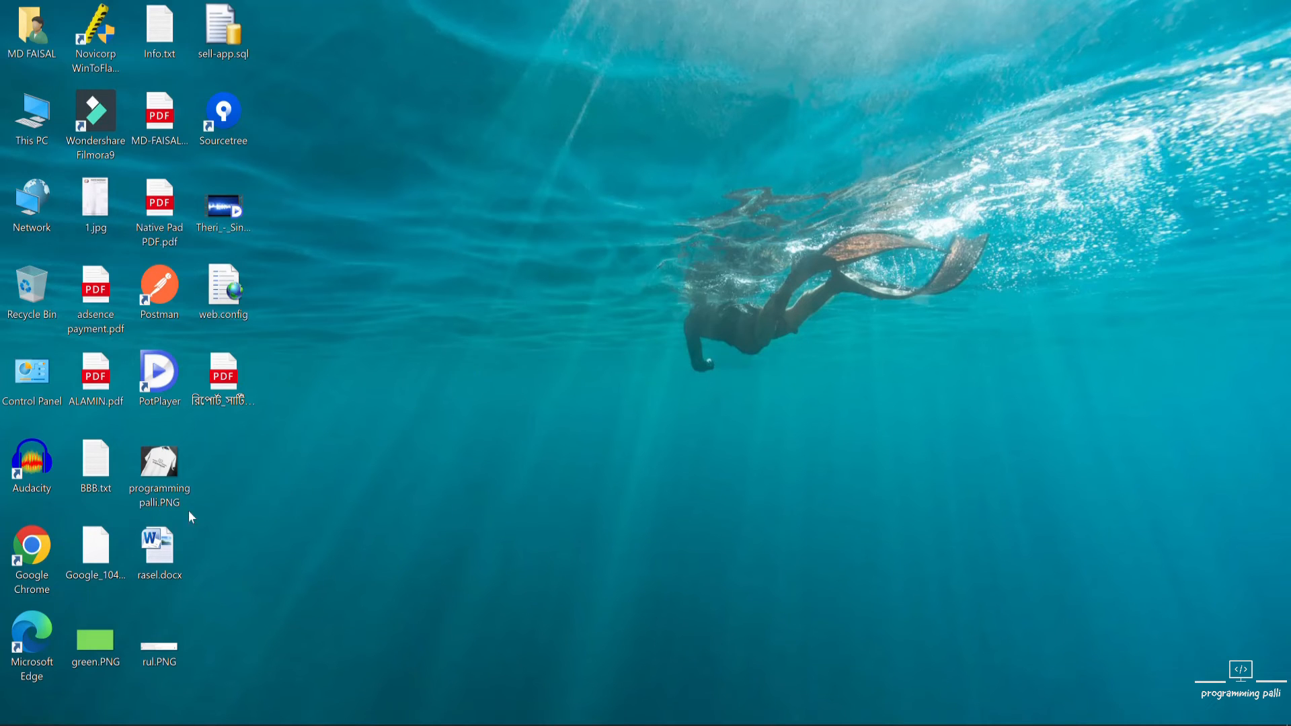
{"action": "double_click", "coordinate": [41, 559]}
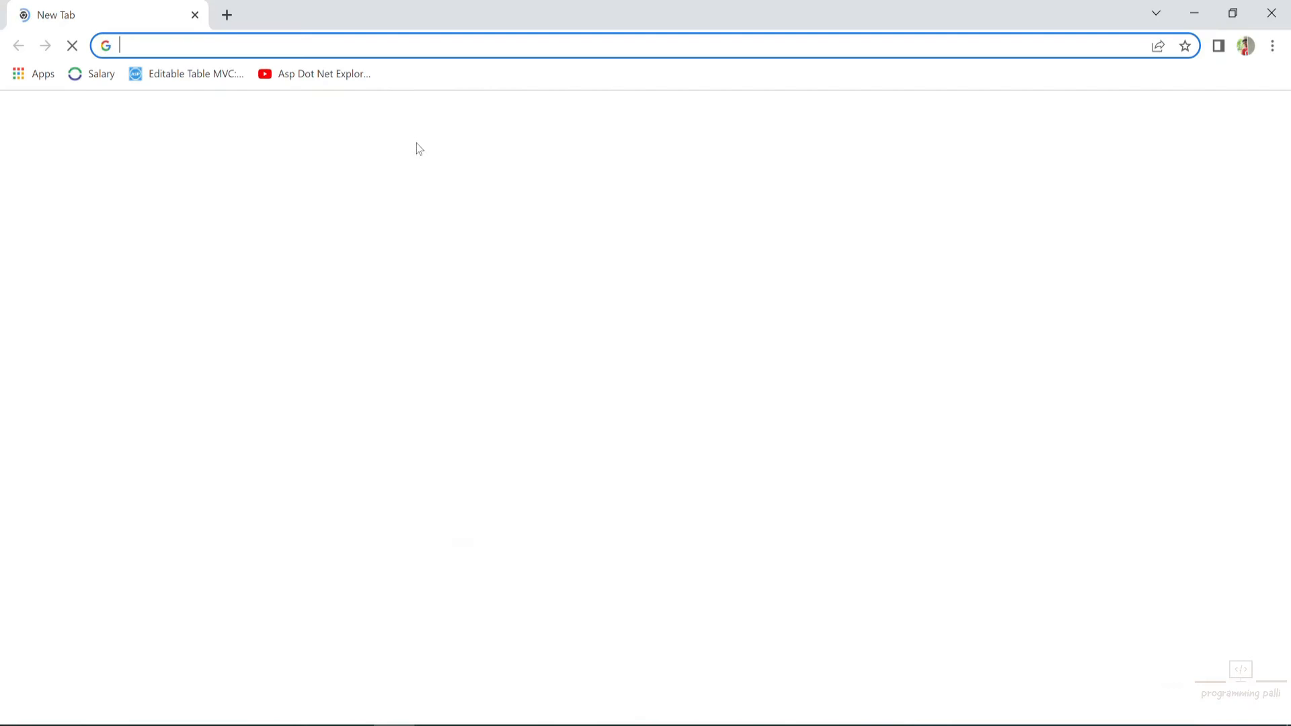
{"action": "type", "text": "localhost:7106"}
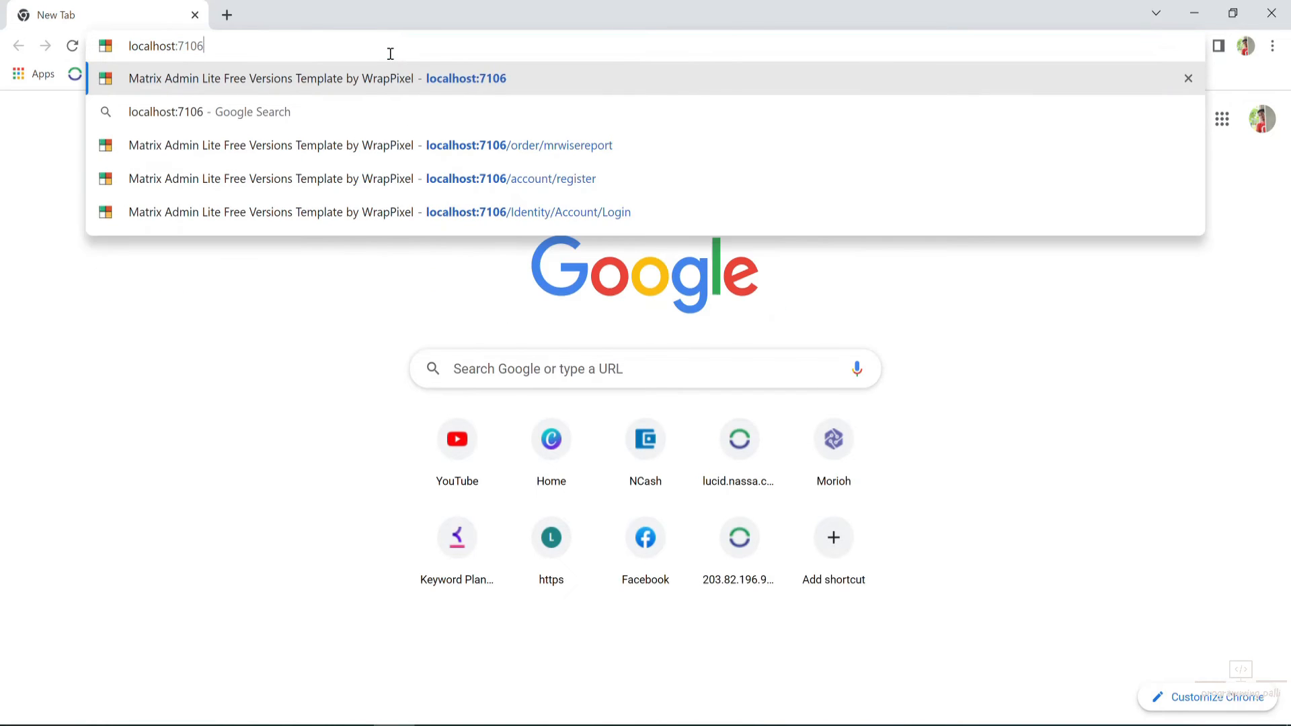
{"action": "key", "text": "BackSpace"}
{"action": "key", "text": "BackSpace"}
{"action": "key", "text": "BackSpace"}
{"action": "key", "text": "BackSpace"}
{"action": "key", "text": "BackSpace"}
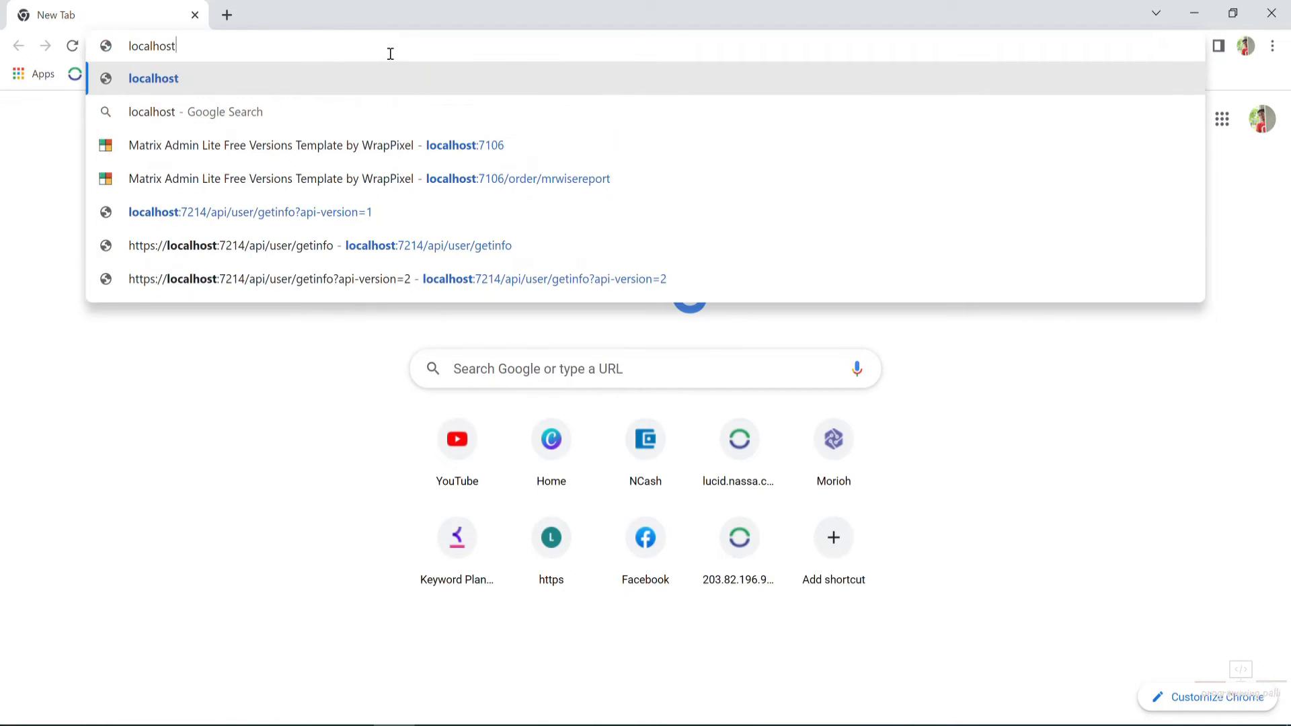
{"action": "key", "text": "Return"}
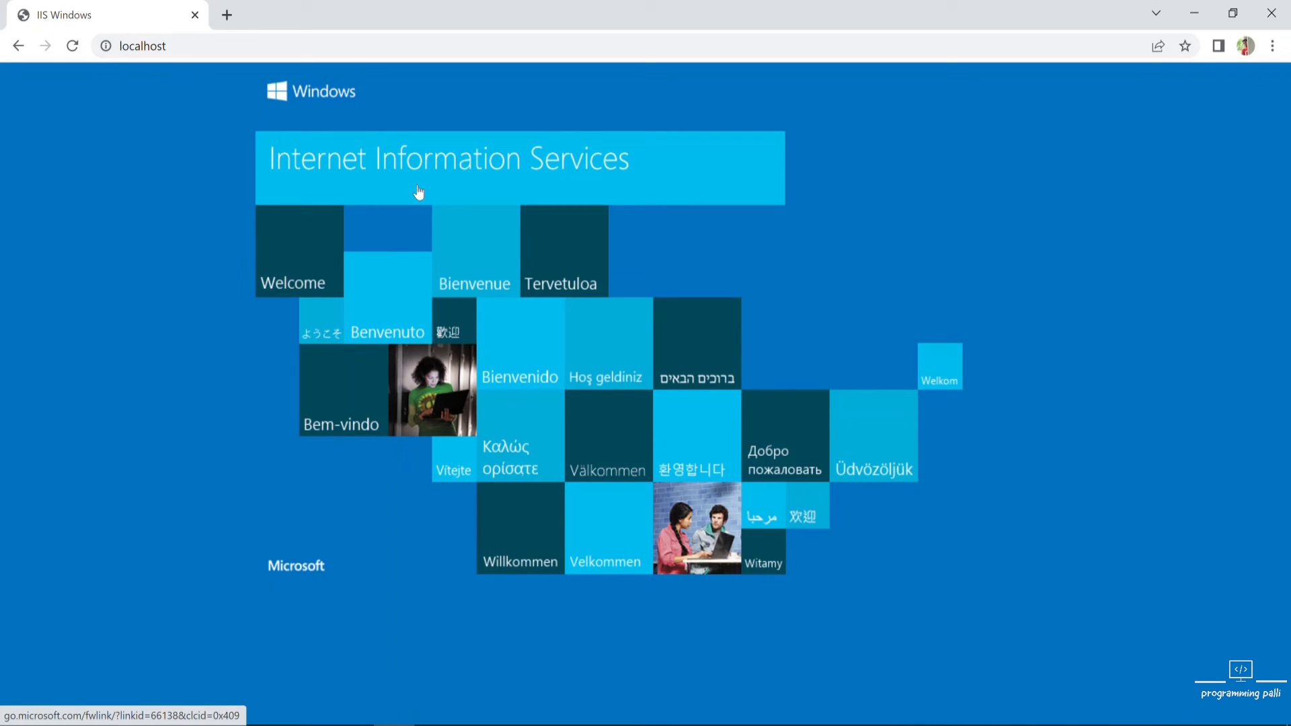
{"action": "left_click", "coordinate": [218, 49]}
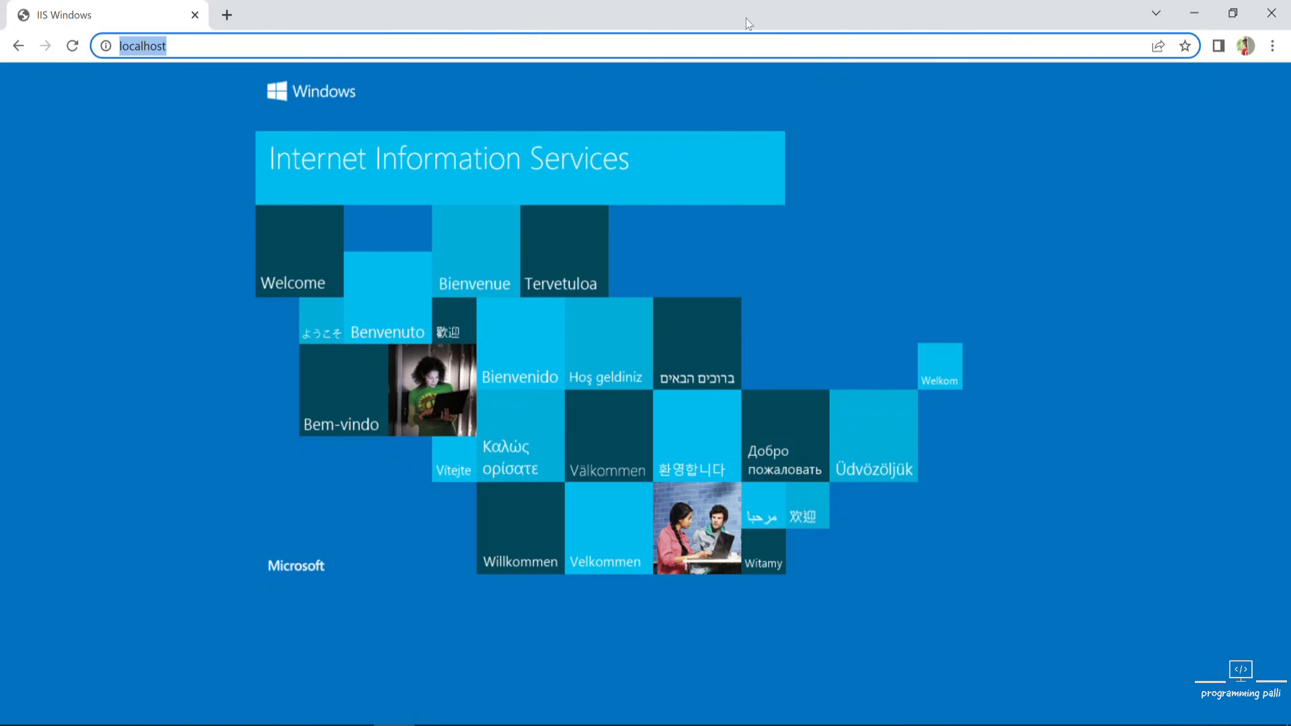
- Minimise the browser and open Internet Information Services (IIS) Manager through a Windows search for "iis"
{"action": "left_click", "coordinate": [1195, 12]}
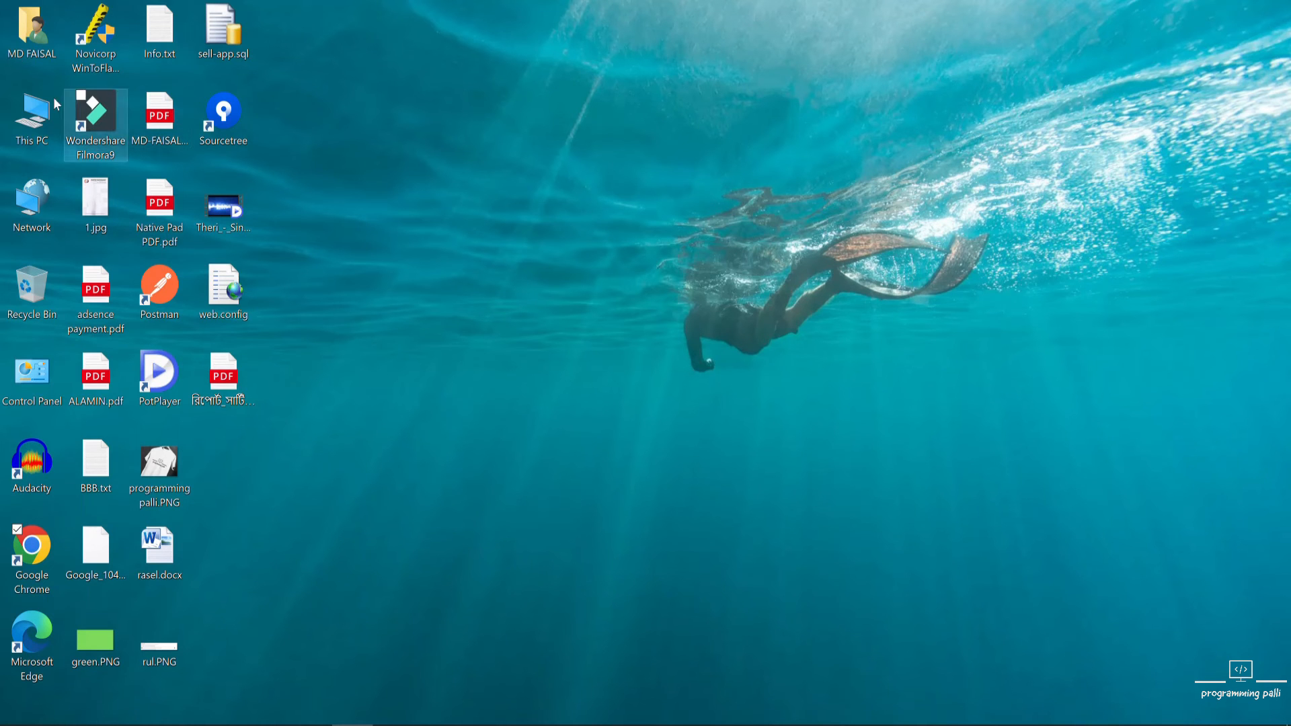
{"action": "double_click", "coordinate": [30, 107]}
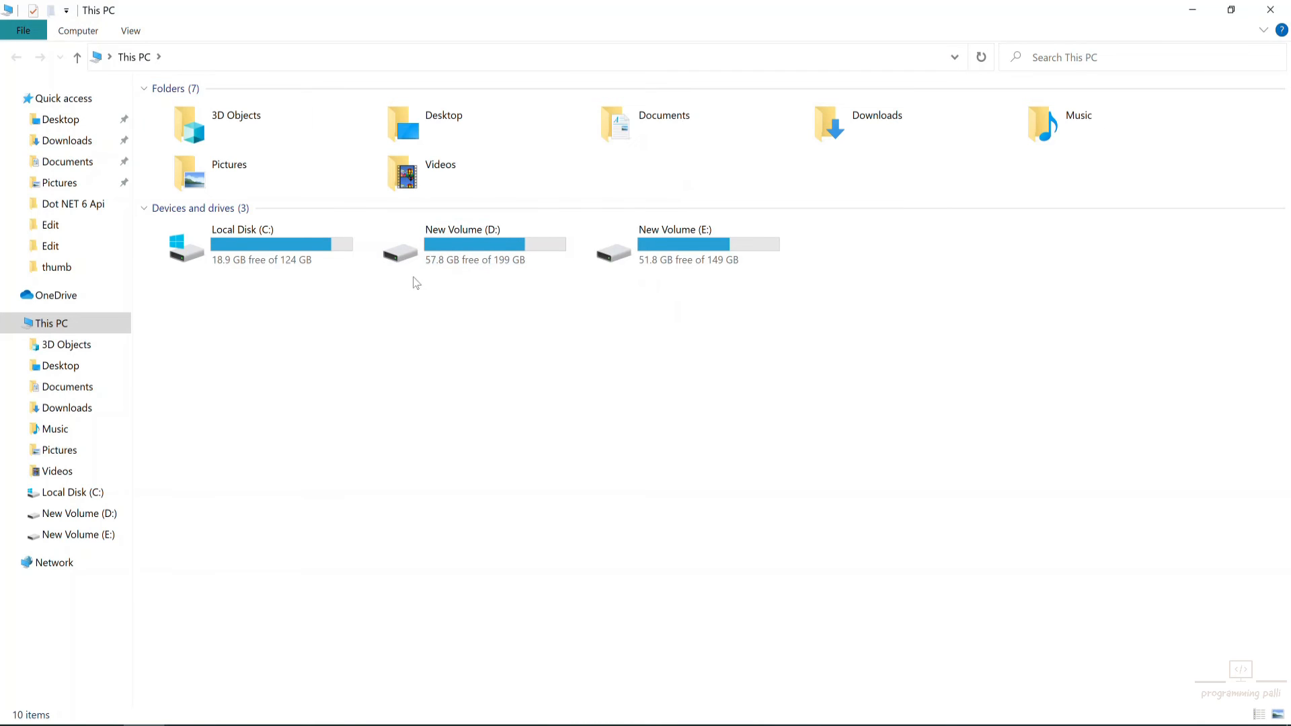
{"action": "left_click", "coordinate": [1270, 10]}
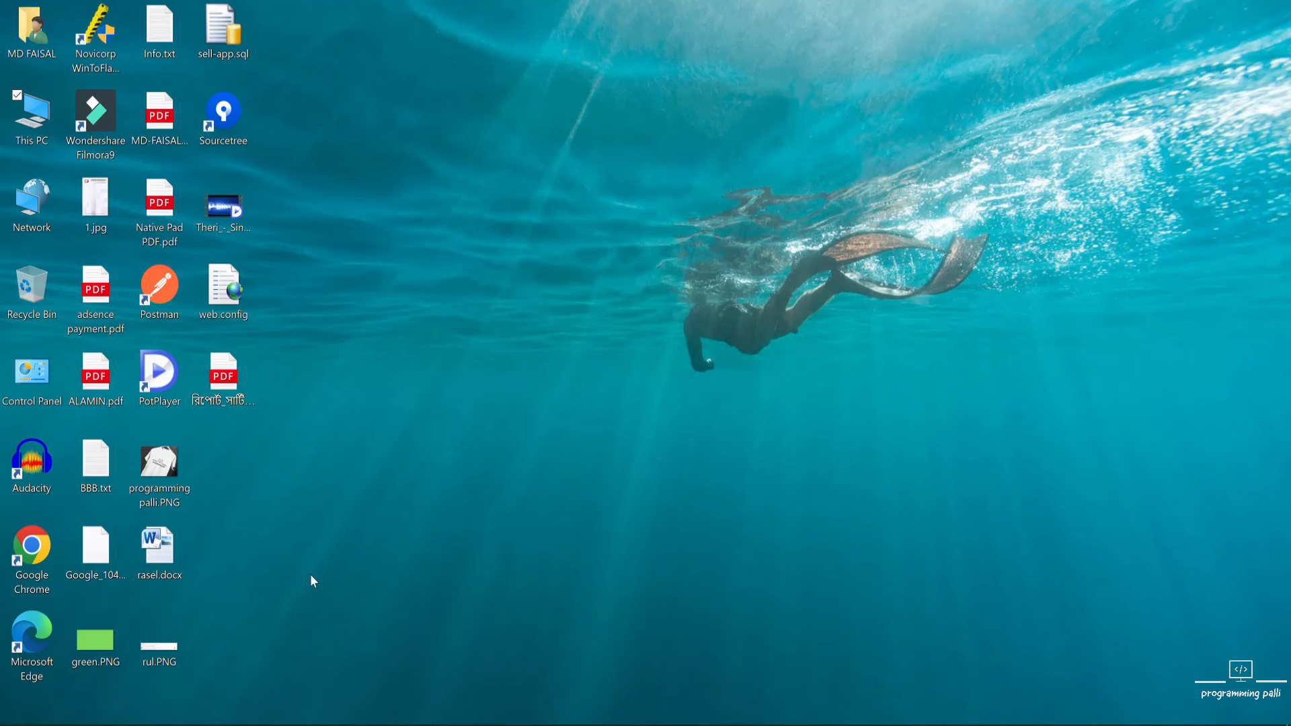
{"action": "left_click", "coordinate": [106, 710]}
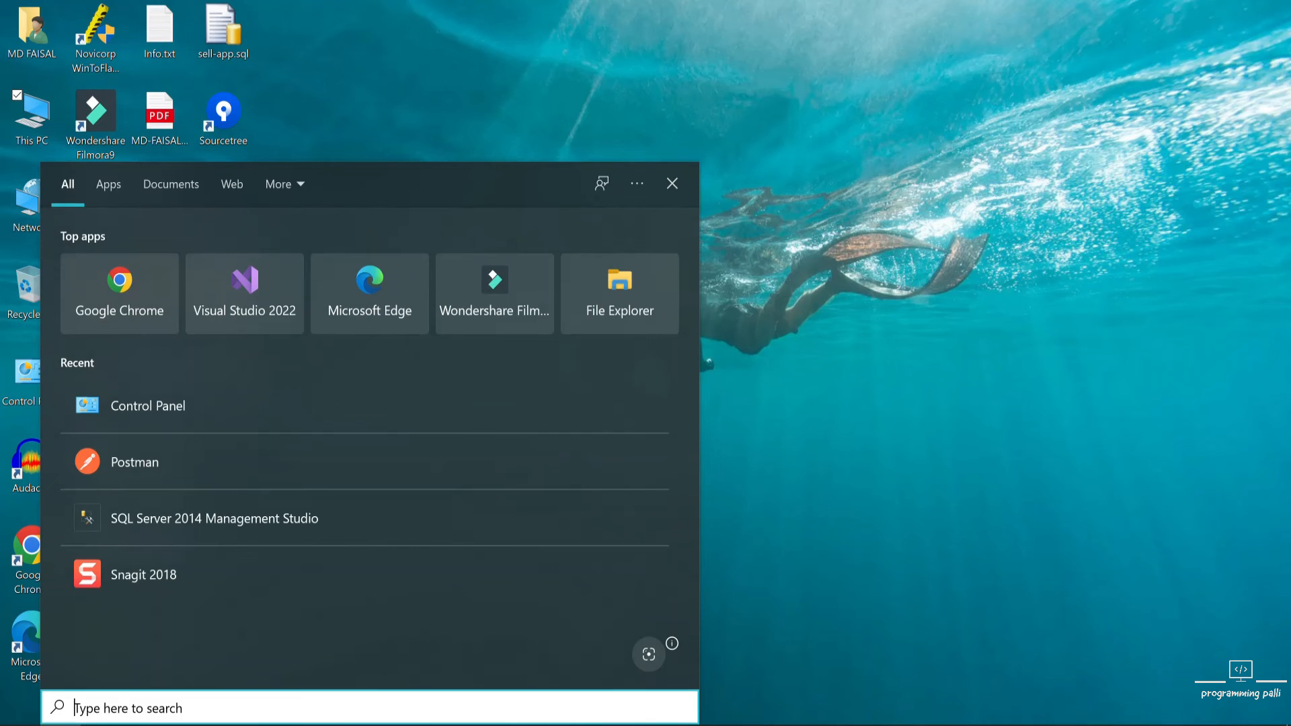
{"action": "type", "text": "iis"}
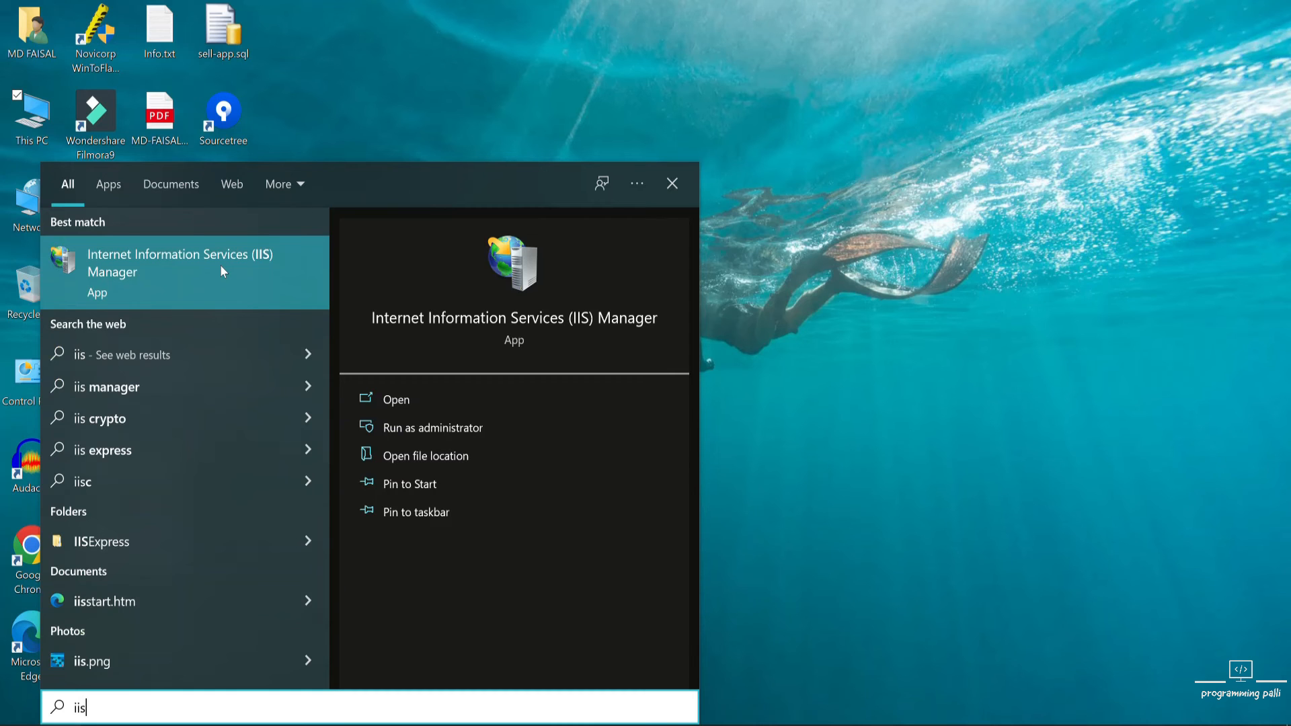
{"action": "left_click", "coordinate": [176, 262]}
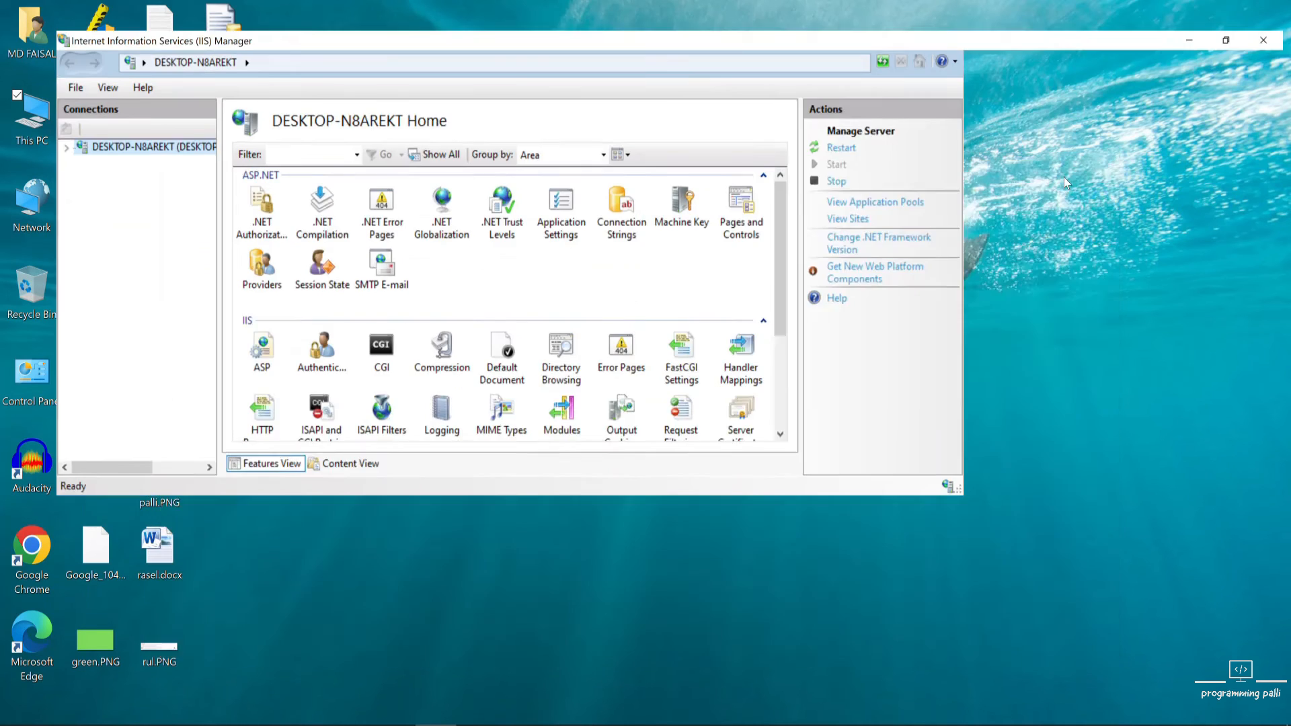
- Maximise IIS Manager and expand the server and its Sites node in the connections tree
{"action": "left_click", "coordinate": [1055, 174]}
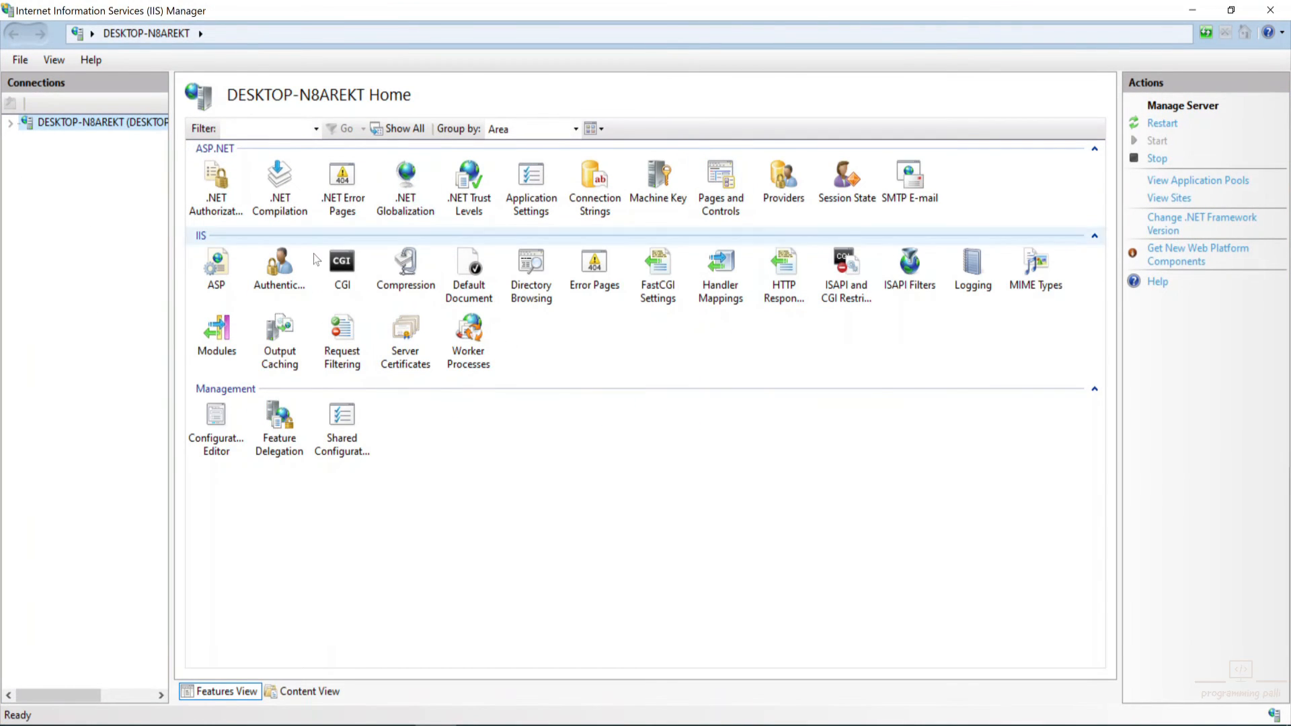
{"action": "left_click", "coordinate": [10, 123]}
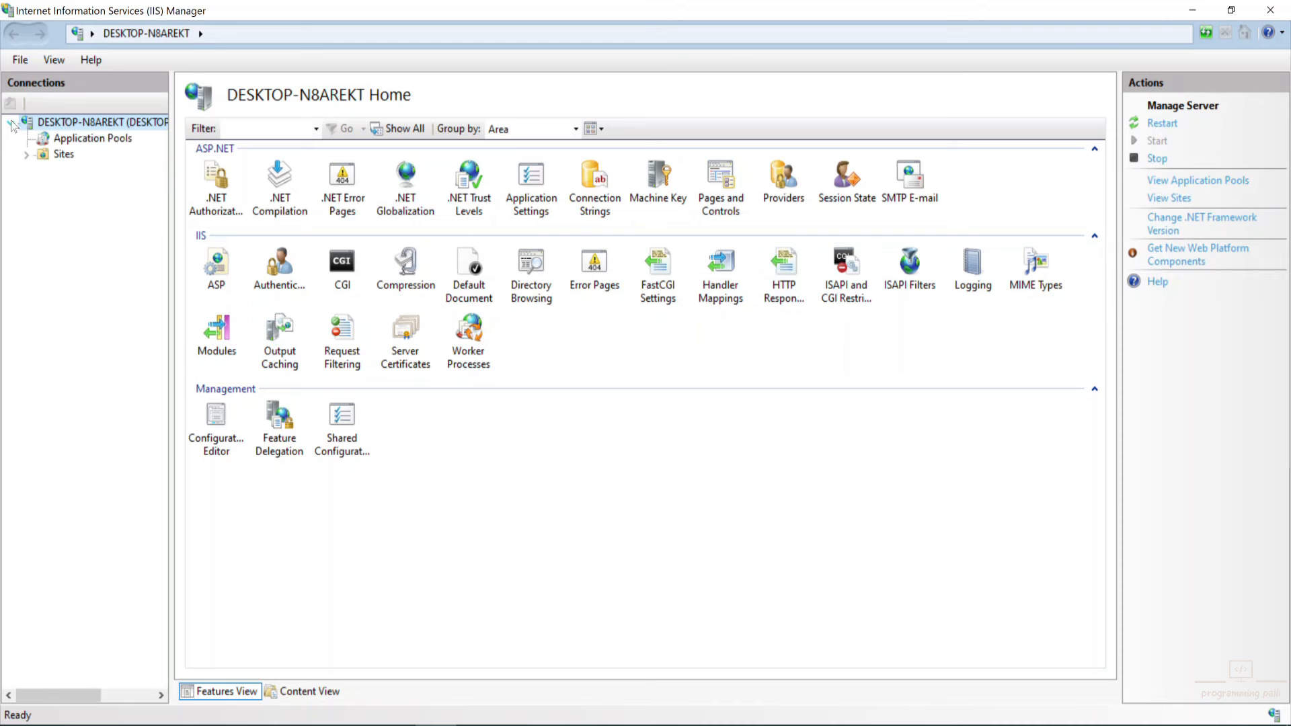
{"action": "left_click", "coordinate": [26, 154]}
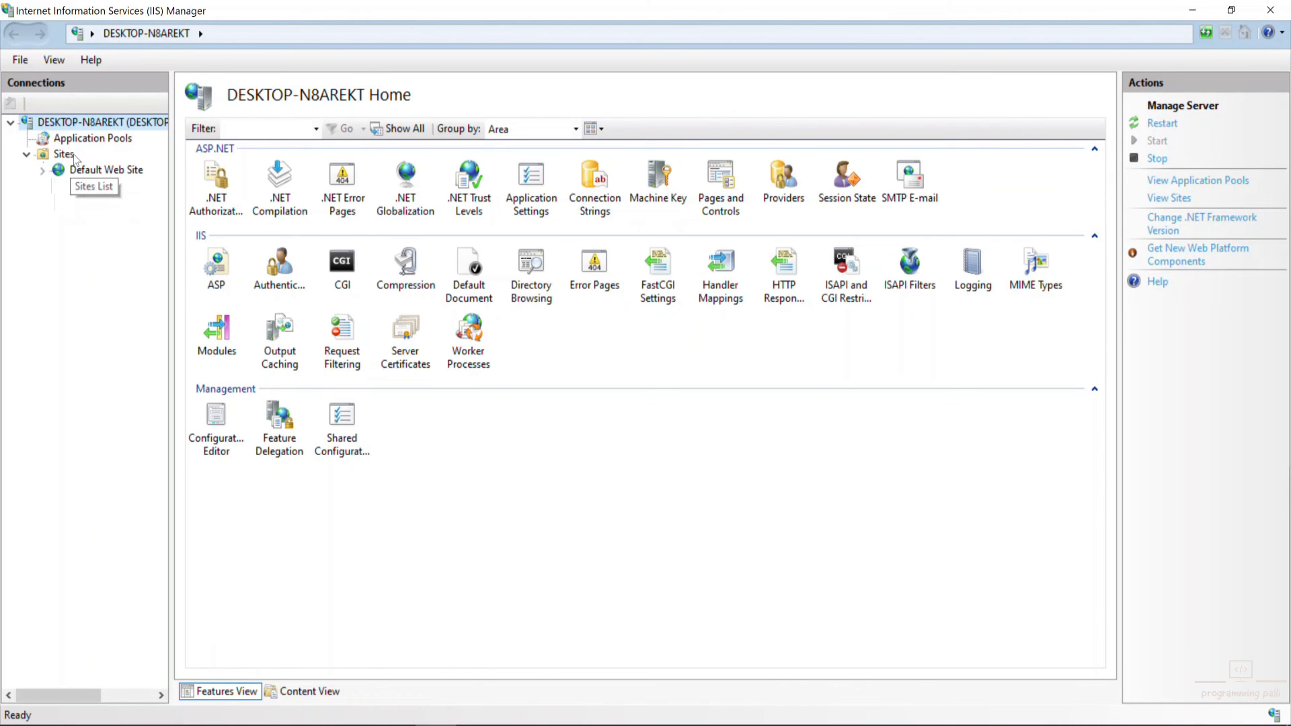
- Explore the Default Web Site's root folder in File Explorer to examine its contents, and close that folder window
{"action": "right_click", "coordinate": [111, 175]}
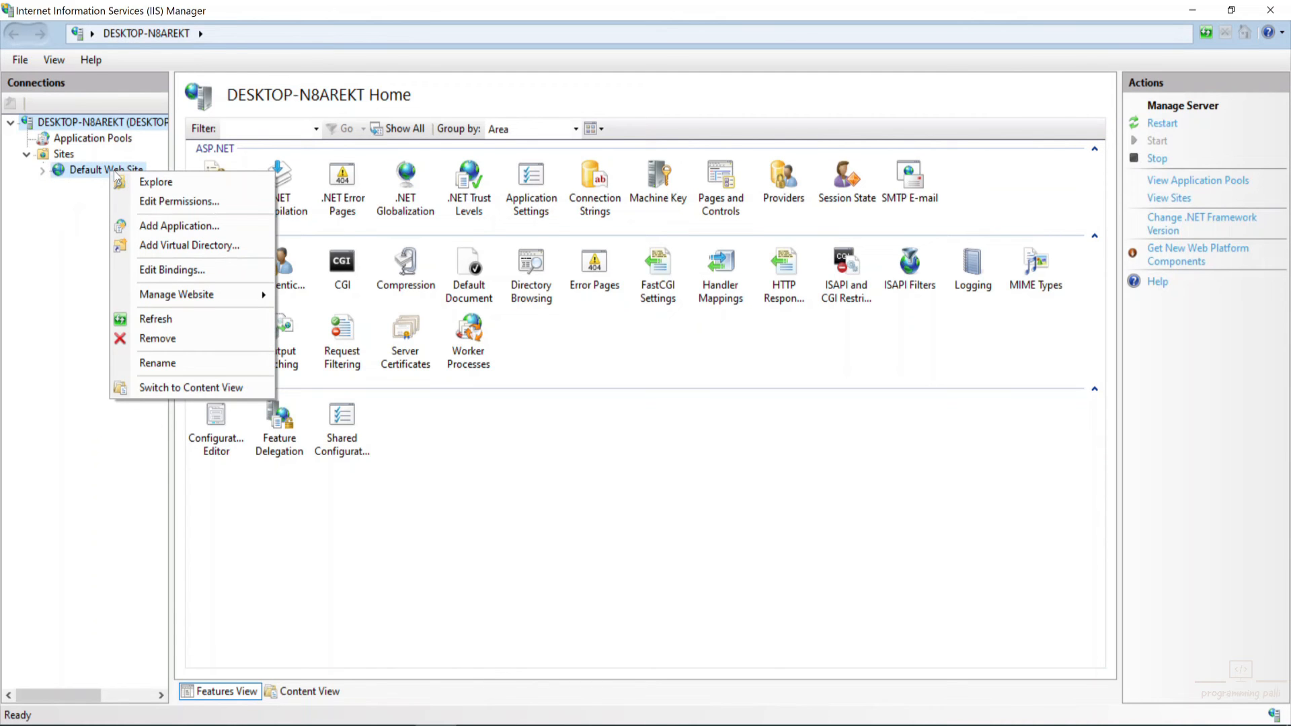
{"action": "left_click", "coordinate": [170, 182]}
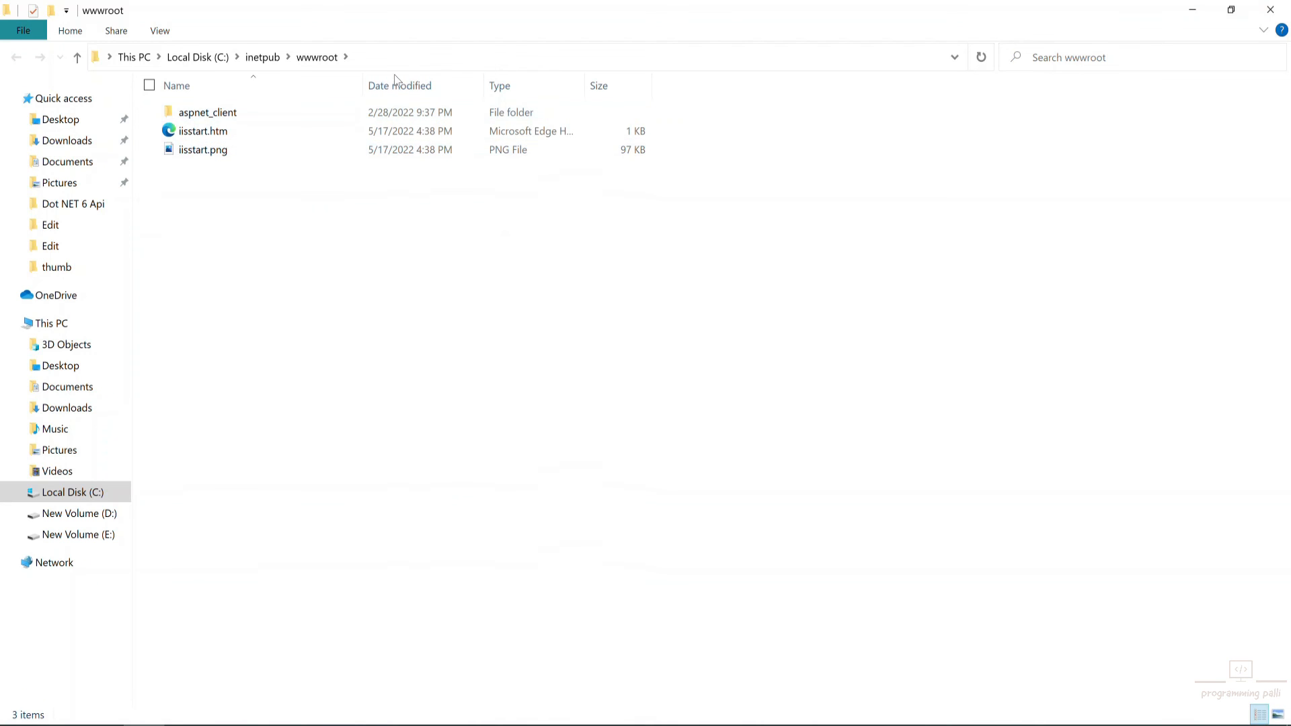
{"action": "left_click", "coordinate": [1270, 10]}
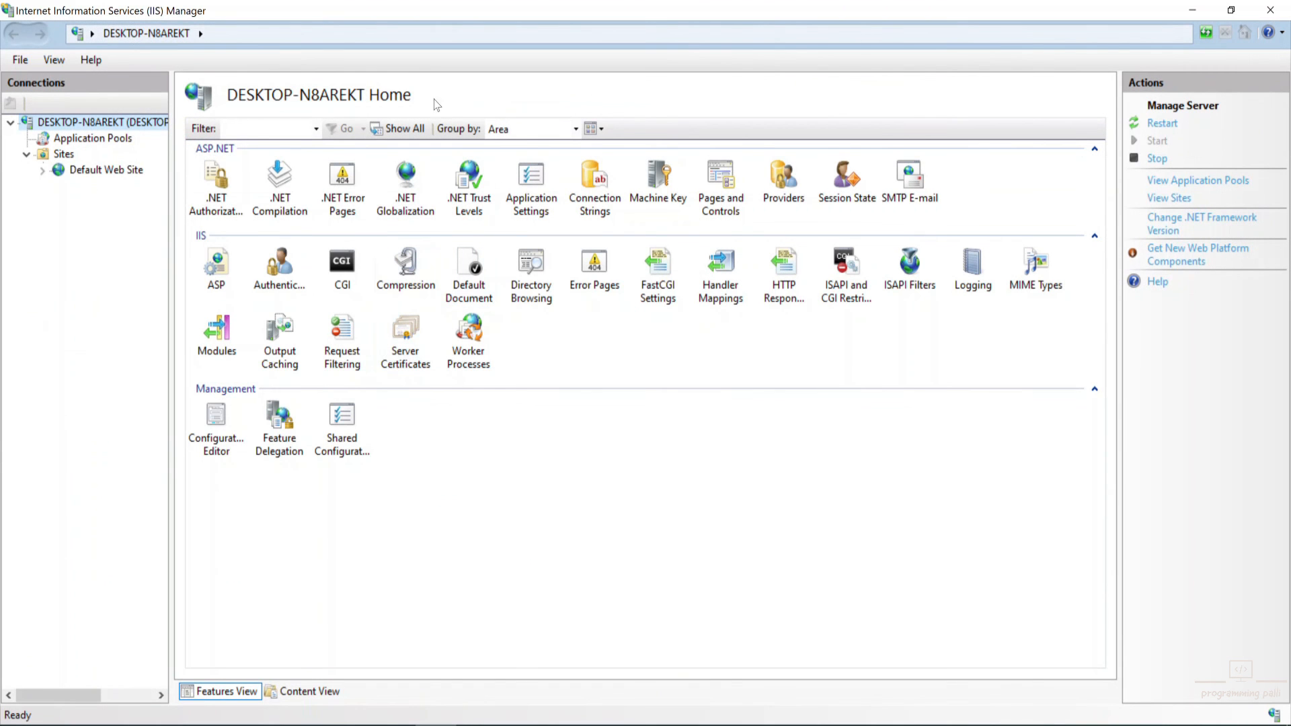